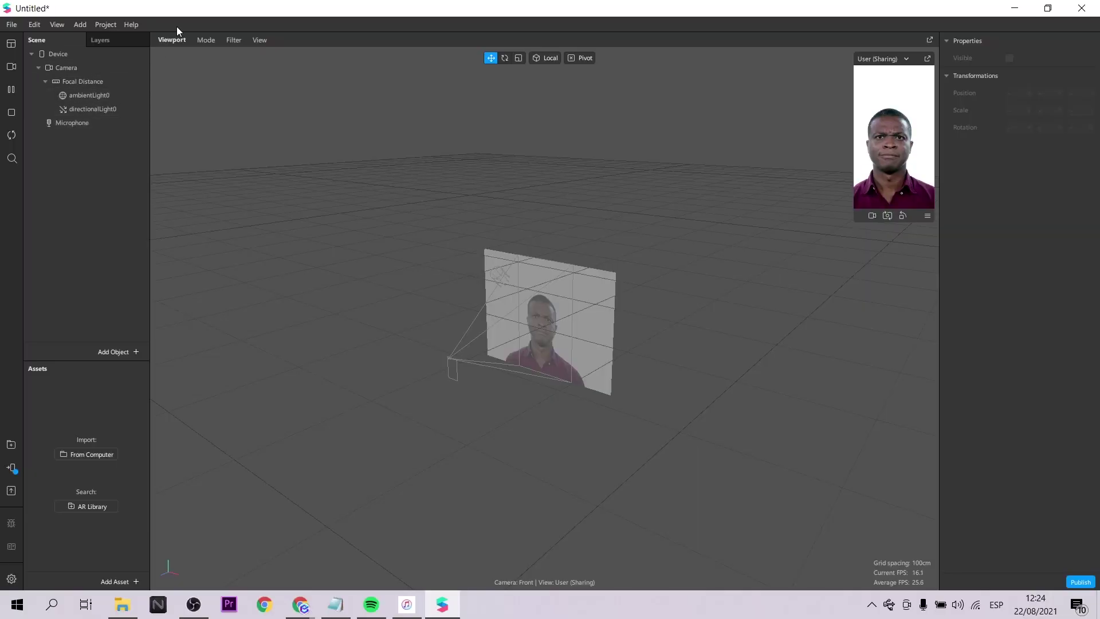
Check which sharing experiences are enabled in the project properties
click(105, 25)
click(118, 41)
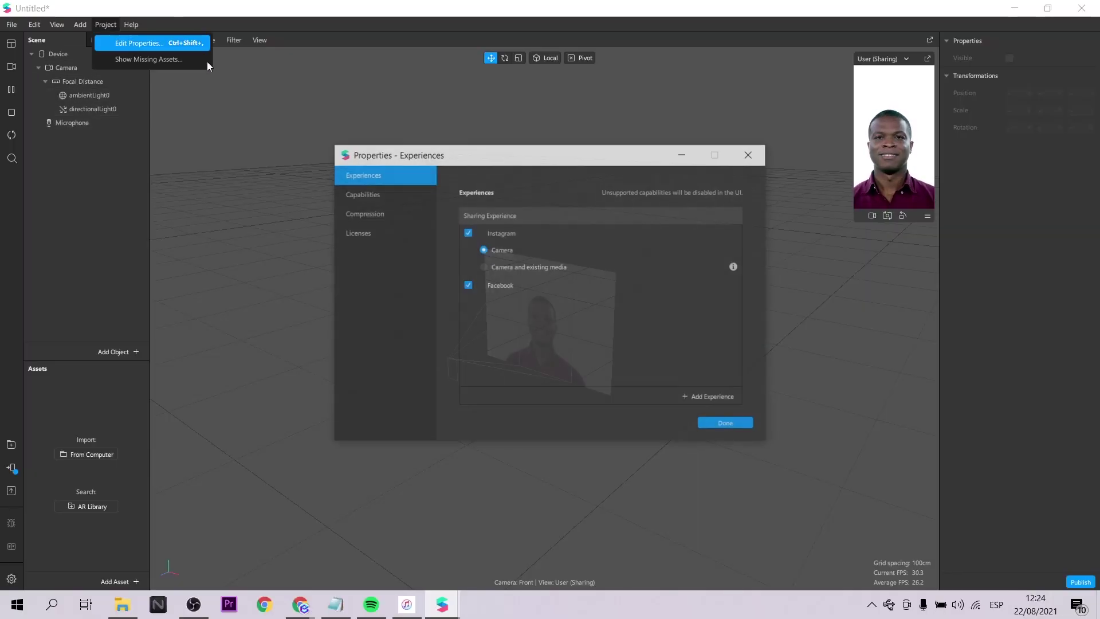
click(738, 425)
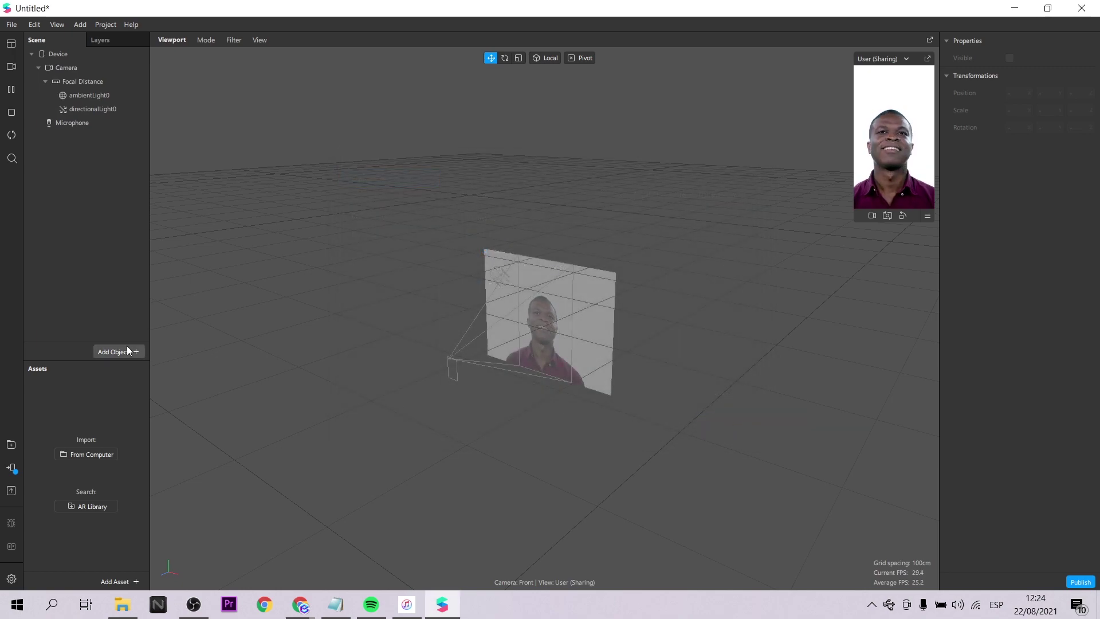
Add a Target Tracker object to the scene
click(117, 351)
click(56, 212)
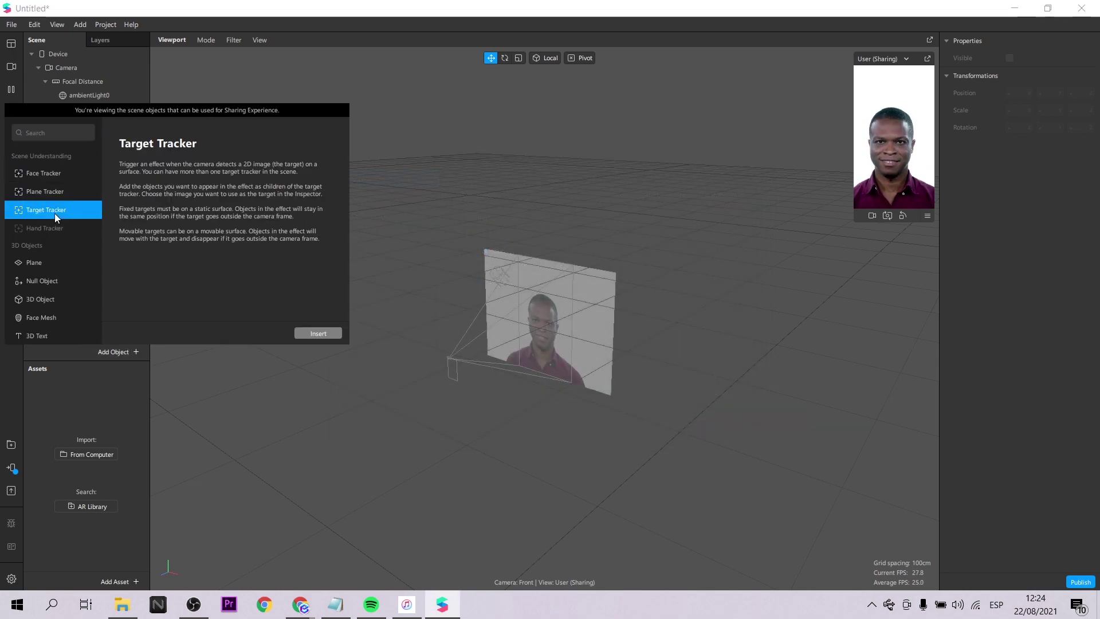
click(318, 333)
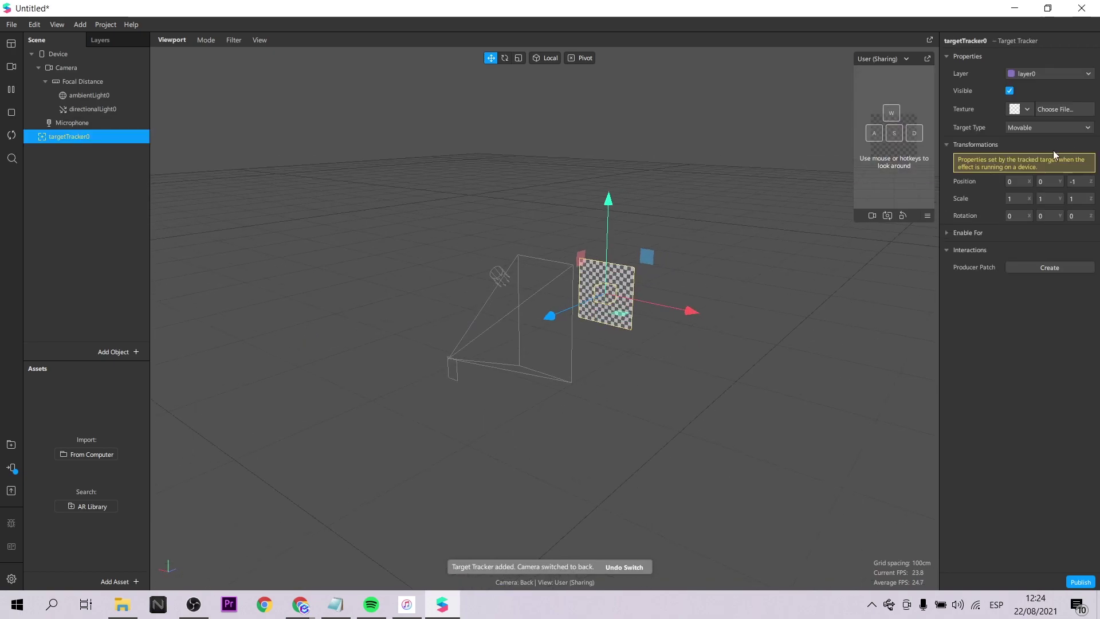
Load IMG_7267 from the tracker folder as a new texture for the target tracker
click(1035, 130)
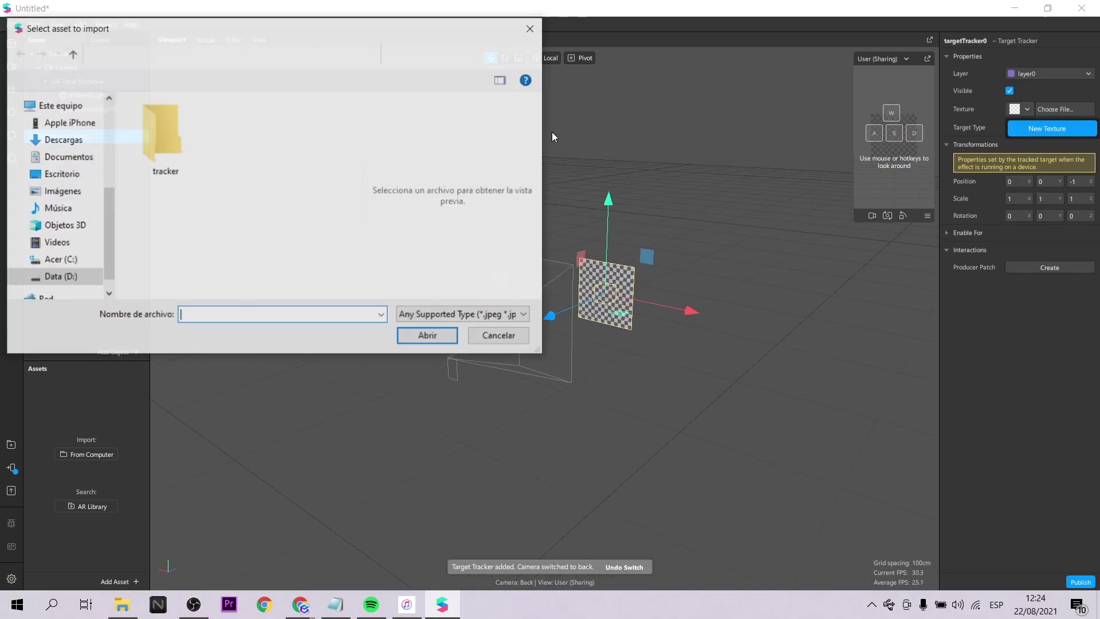
double_click(166, 129)
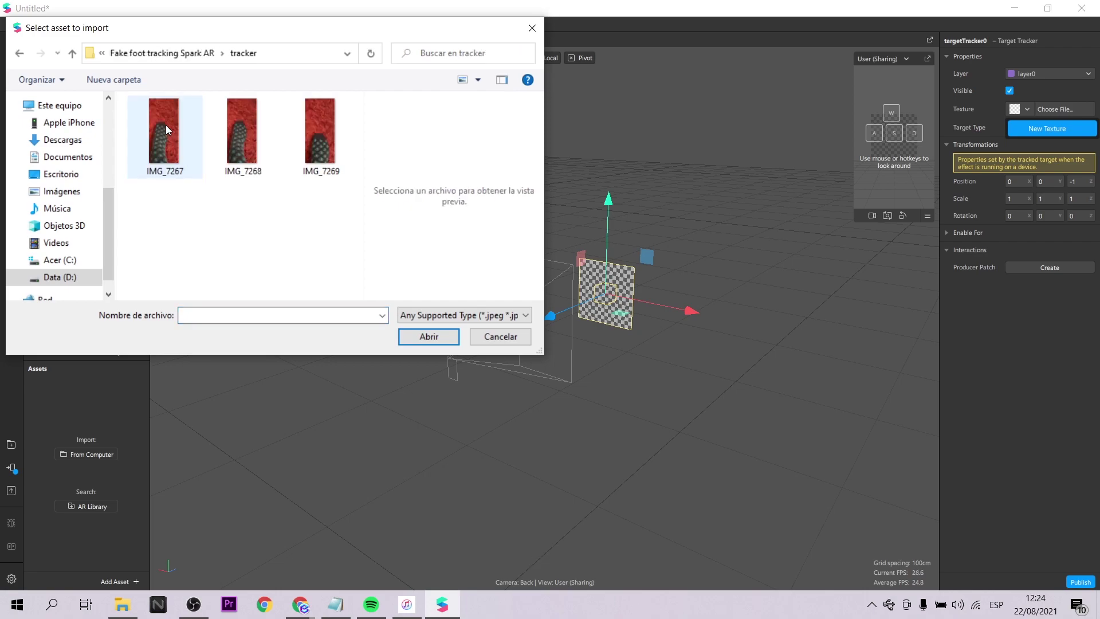
click(243, 125)
click(161, 132)
click(321, 132)
click(165, 132)
click(429, 337)
click(908, 165)
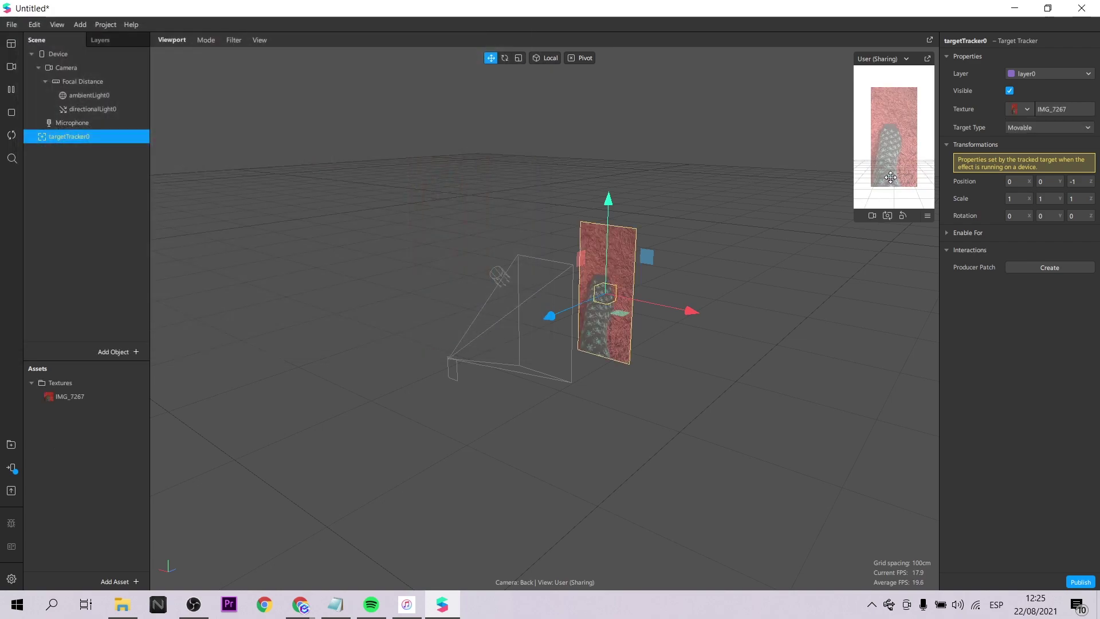
Import the shoe 3D model from the project folder and place it in the scene as a child of targetTracker0
click(112, 582)
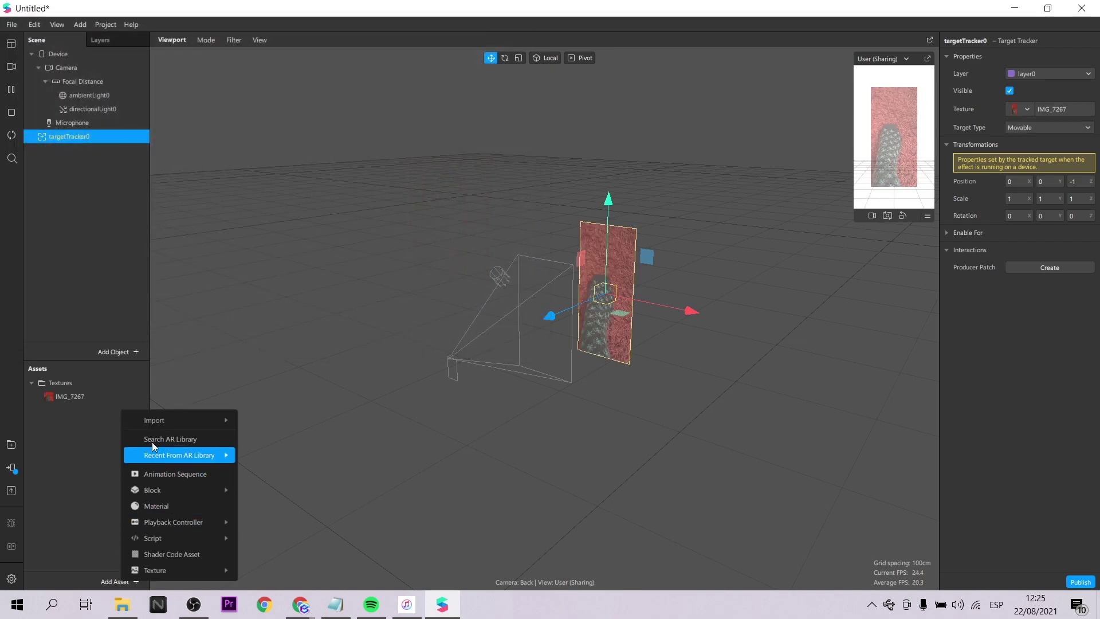
mouse_move(164, 420)
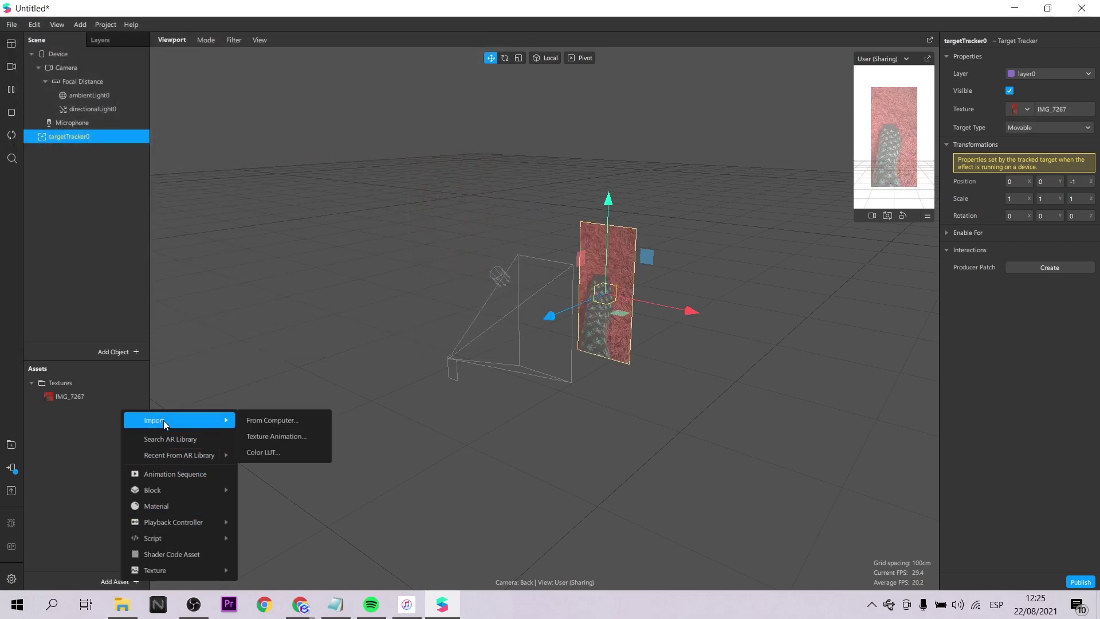
click(286, 420)
click(201, 53)
click(243, 136)
double_click(313, 127)
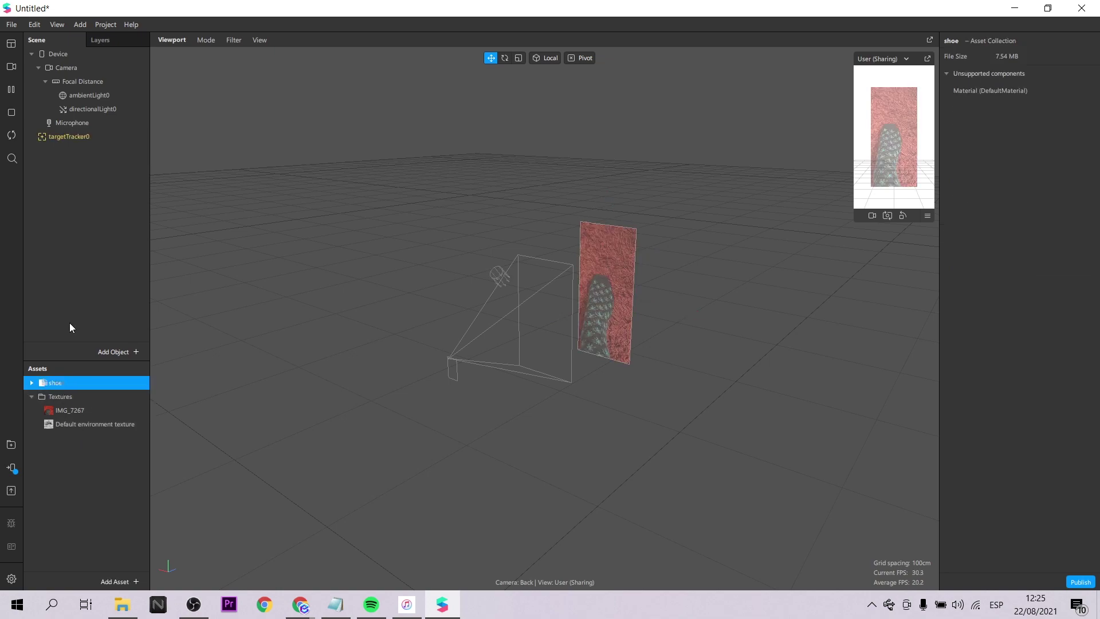
drag(77, 130, 76, 132)
drag(411, 391, 509, 382)
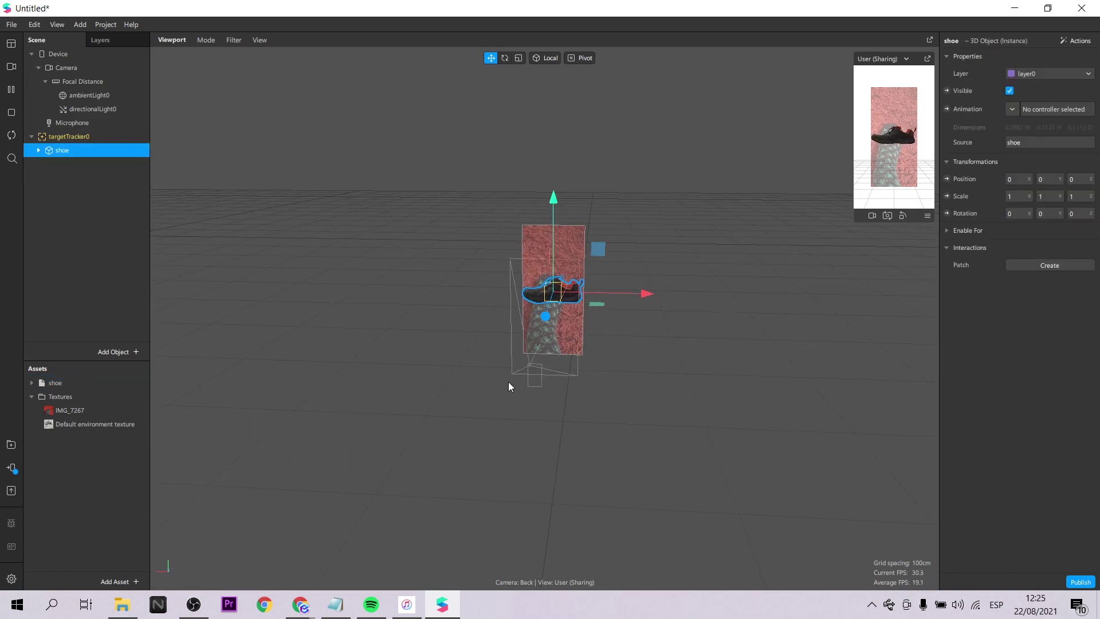
text(90)
key(Return)
key(ctrl+z)
click(1073, 214)
text(90)
key(Return)
key(ctrl+z)
click(1051, 217)
Set the shoe's rotation to 90 on X and -90 on Z, and its scale to 1.3
click(1074, 212)
text(-90)
key(Return)
click(1018, 213)
text(90)
scroll(594, 254, up, 5)
click(1023, 196)
text(1.3)
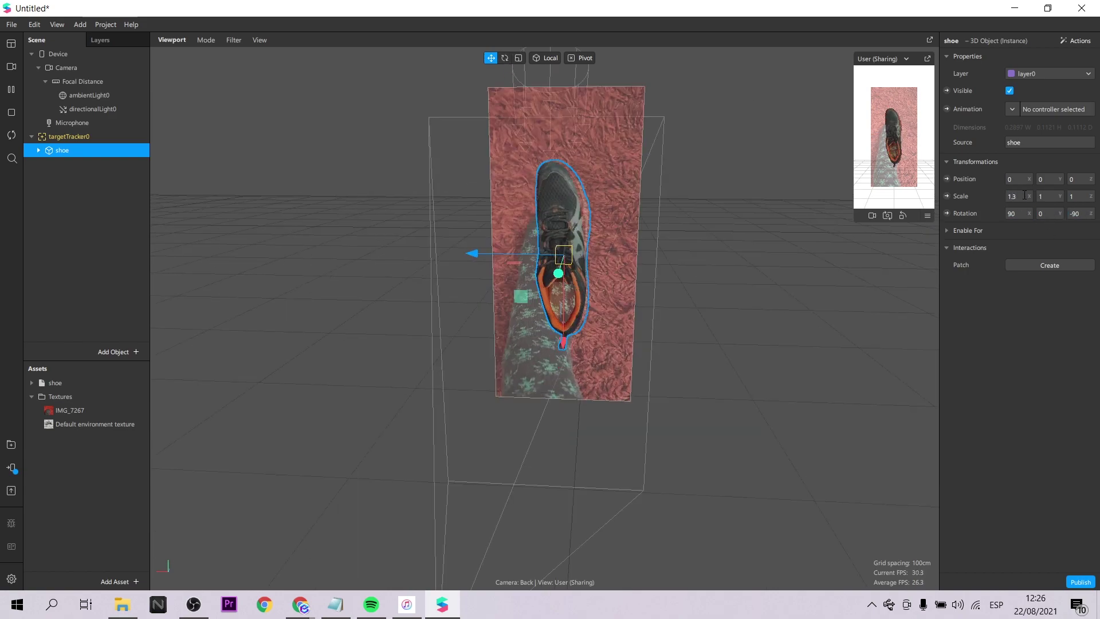
text(1.3)
Move the shoe down over the foot in the target image and rotate it to follow the foot's angle
drag(563, 342, 562, 400)
scroll(556, 352, up, 3)
key(e)
drag(552, 335, 549, 324)
drag(538, 250, 552, 324)
Set the shoe's scale to 1.5 on all axes and reposition it over the foot in the target image
key(w)
scroll(753, 258, down, 2)
click(1026, 196)
text(1.51.5)
drag(541, 395, 553, 403)
scroll(567, 383, up, 3)
scroll(573, 383, down, 1)
middle_drag(607, 381, 786, 430)
drag(357, 395, 372, 397)
middle_drag(561, 453, 388, 449)
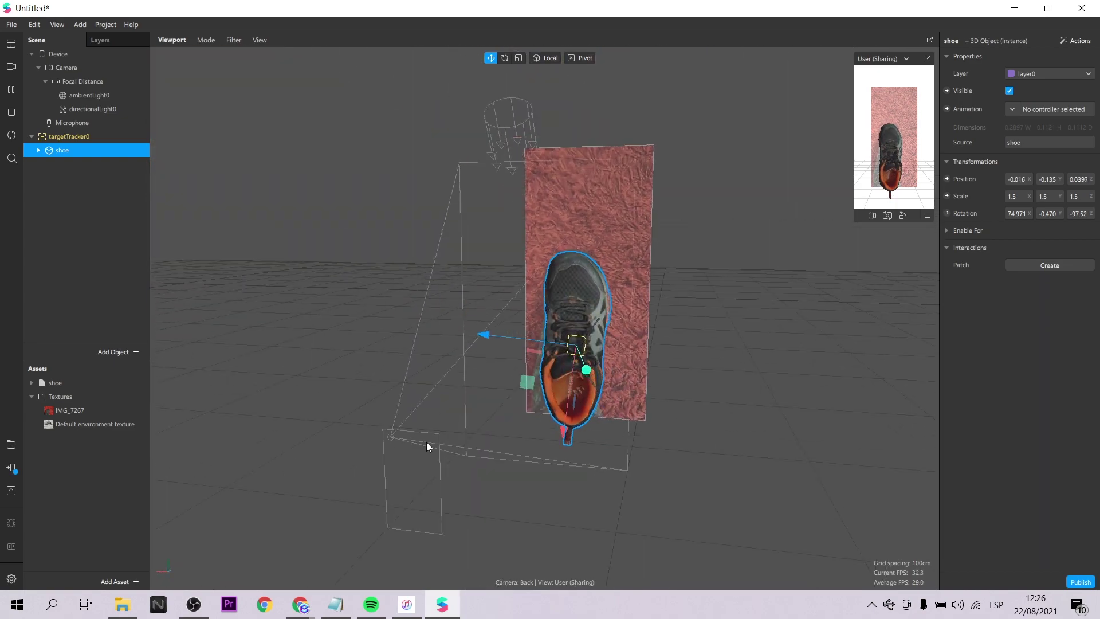
Nudge the shoe and rotate it slightly further to line up with the foot
scroll(458, 424, up, 3)
drag(535, 313, 533, 313)
click(505, 57)
drag(668, 272, 653, 304)
Set the shoe's scale to 1.6 and fine-tune its position over the foot
key(w)
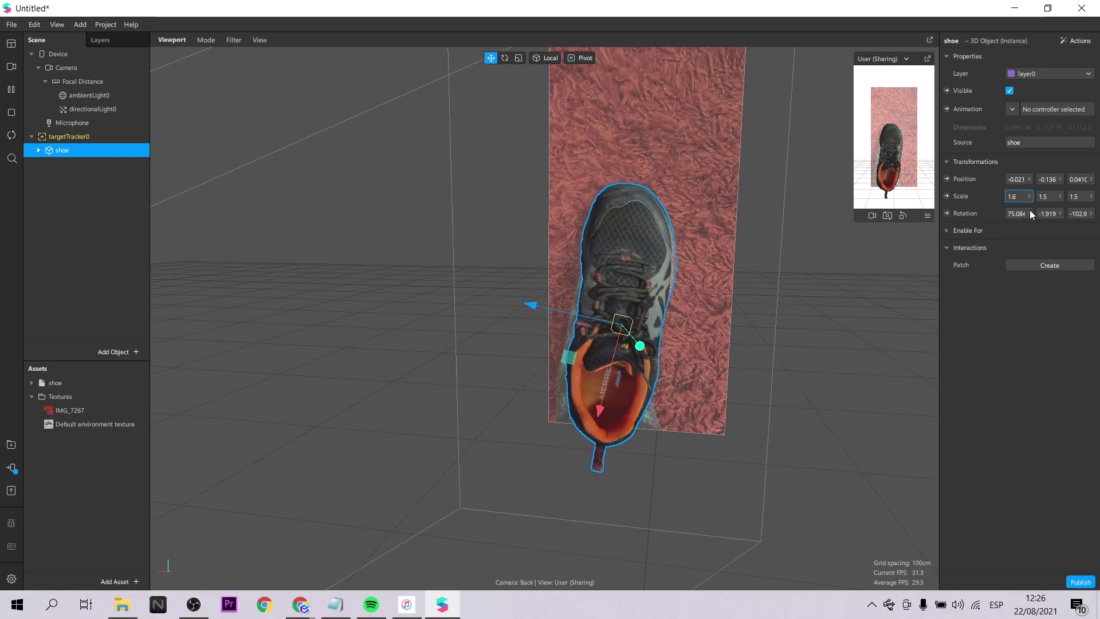
key(Return)
key(Return)
drag(601, 408, 608, 413)
scroll(633, 387, down, 3)
middle_drag(634, 387, 417, 117)
drag(389, 386, 380, 382)
key(w)
middle_drag(396, 163, 457, 376)
right_drag(457, 376, 590, 322)
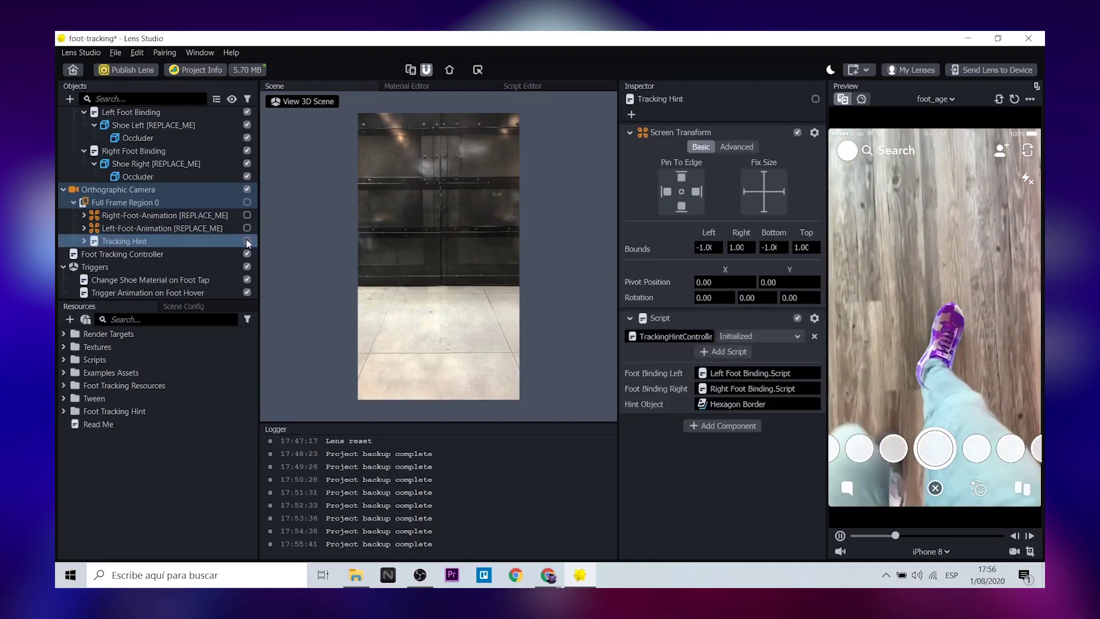
In the Lens Studio foot-tracking project, inspect the settings of the Foot Tracking Controller and the ML Component
click(132, 254)
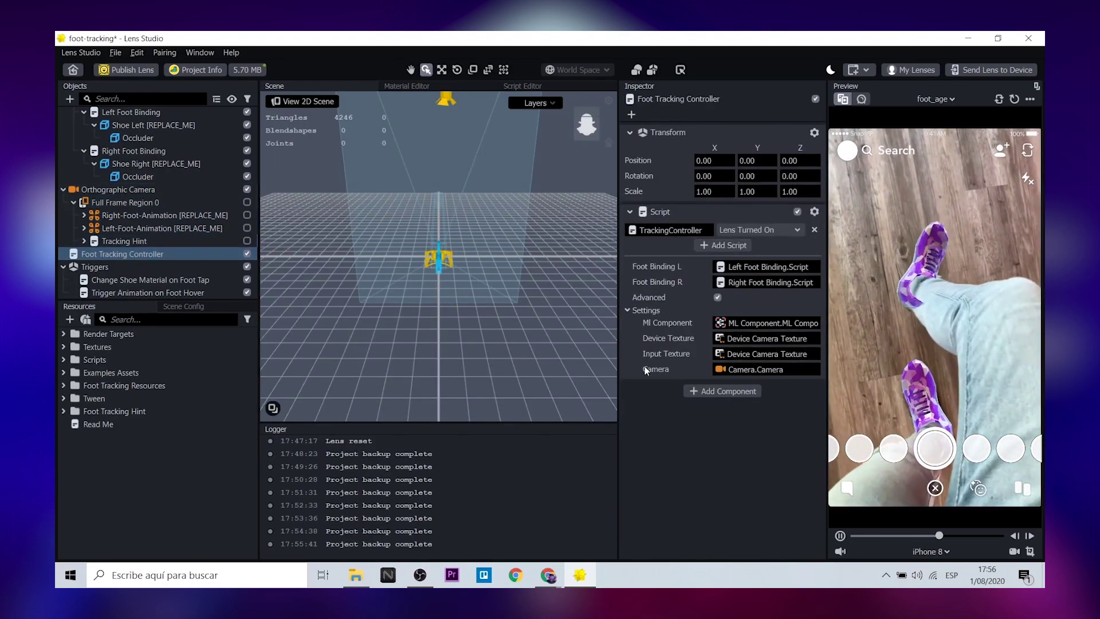
scroll(73, 125, up, 2)
click(63, 113)
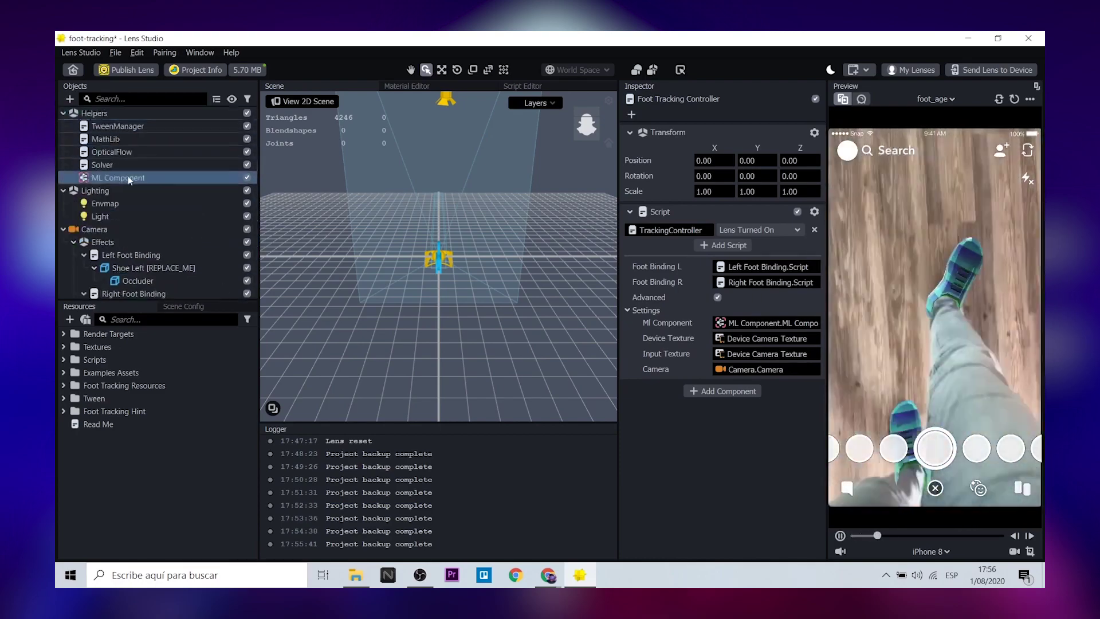
click(126, 177)
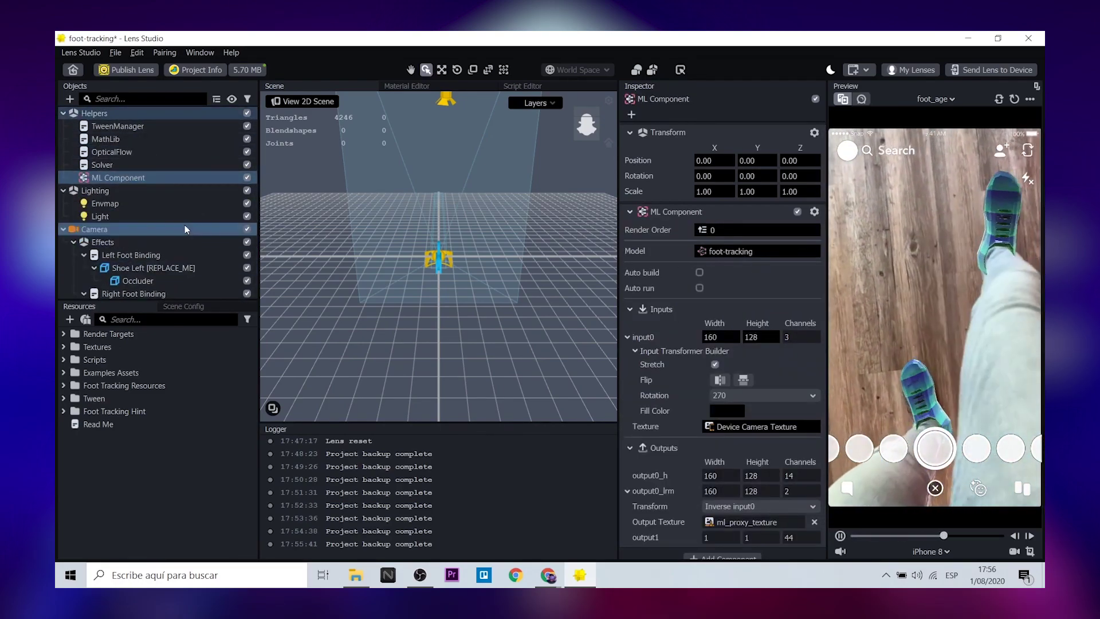
Disable the Trigger Animation on Foot Hover and Change Shoe Material on Foot Tap triggers
scroll(185, 225, down, 3)
scroll(202, 273, down, 1)
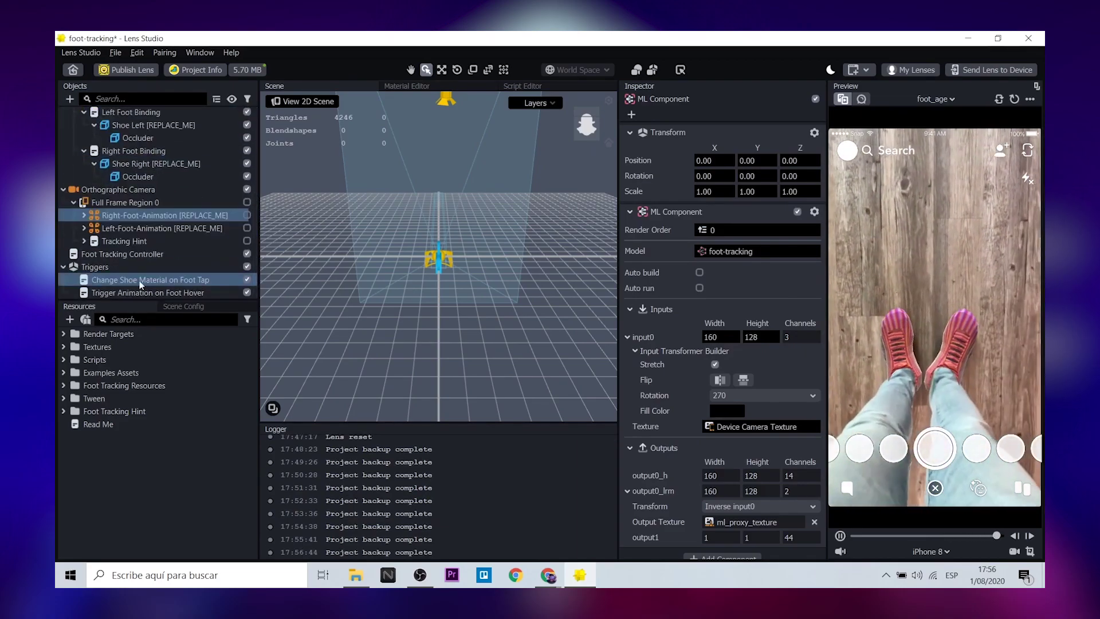
click(194, 280)
click(247, 292)
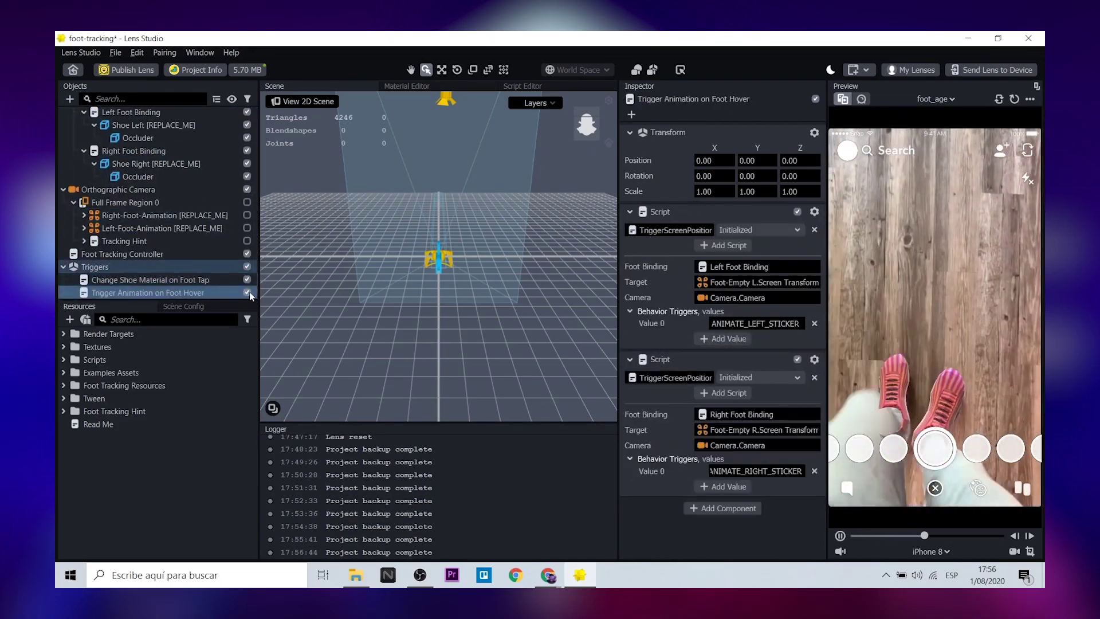
click(247, 279)
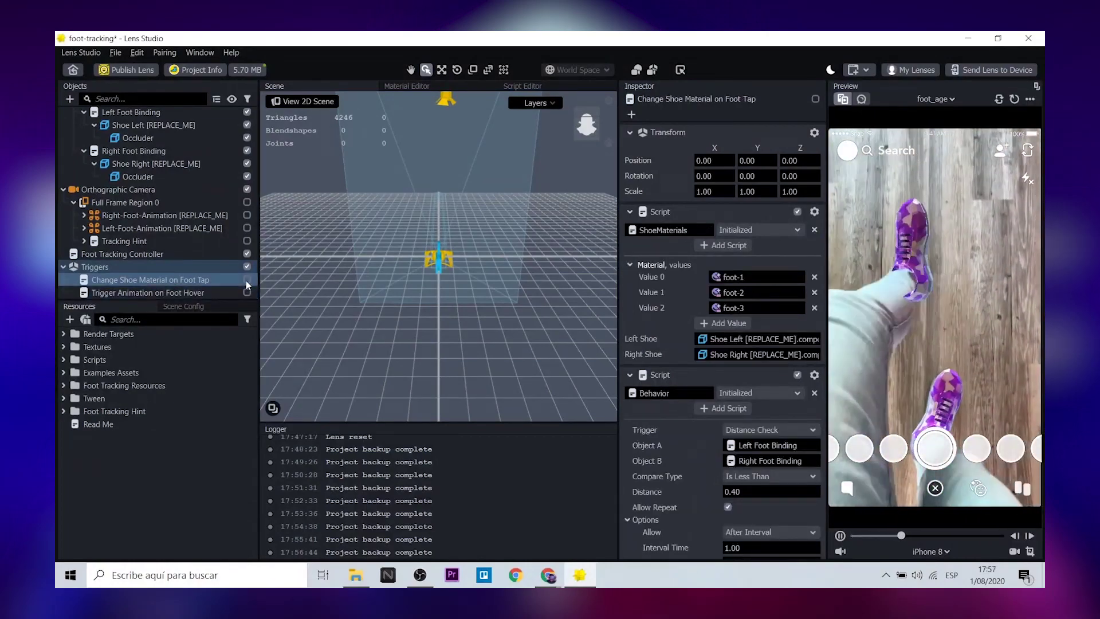
click(245, 280)
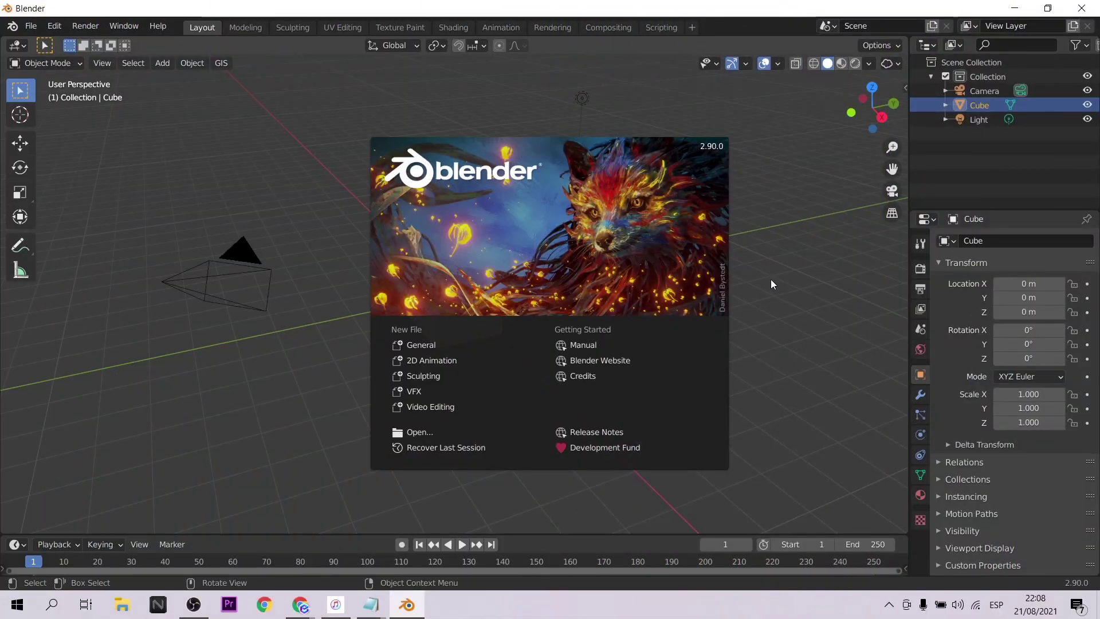
In Blender, delete the default cube and add a cylinder mesh
click(771, 279)
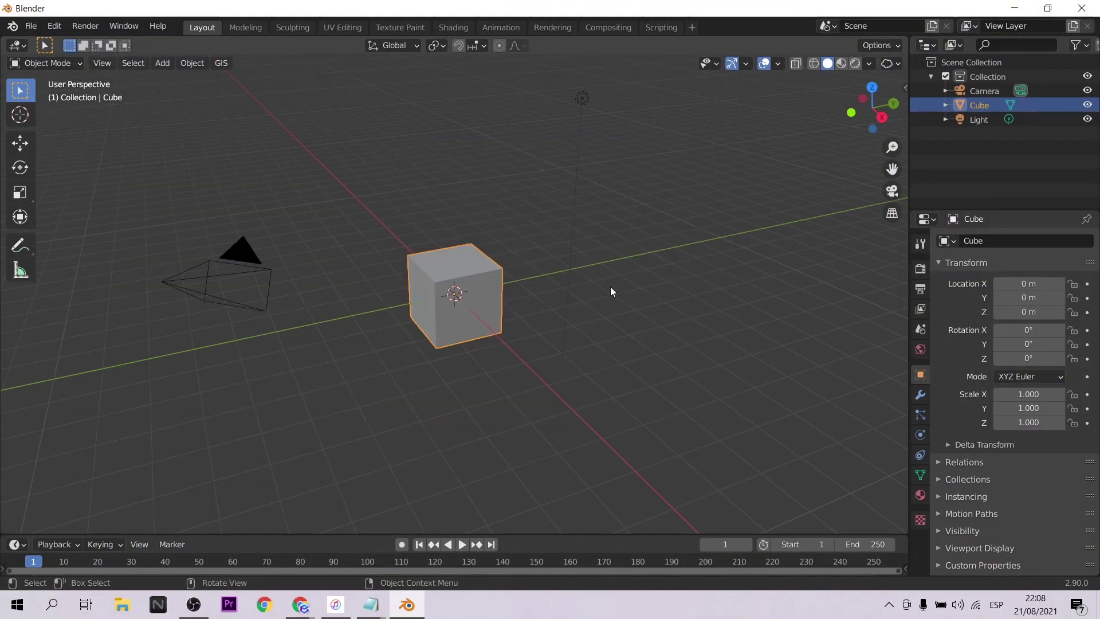
key(Delete)
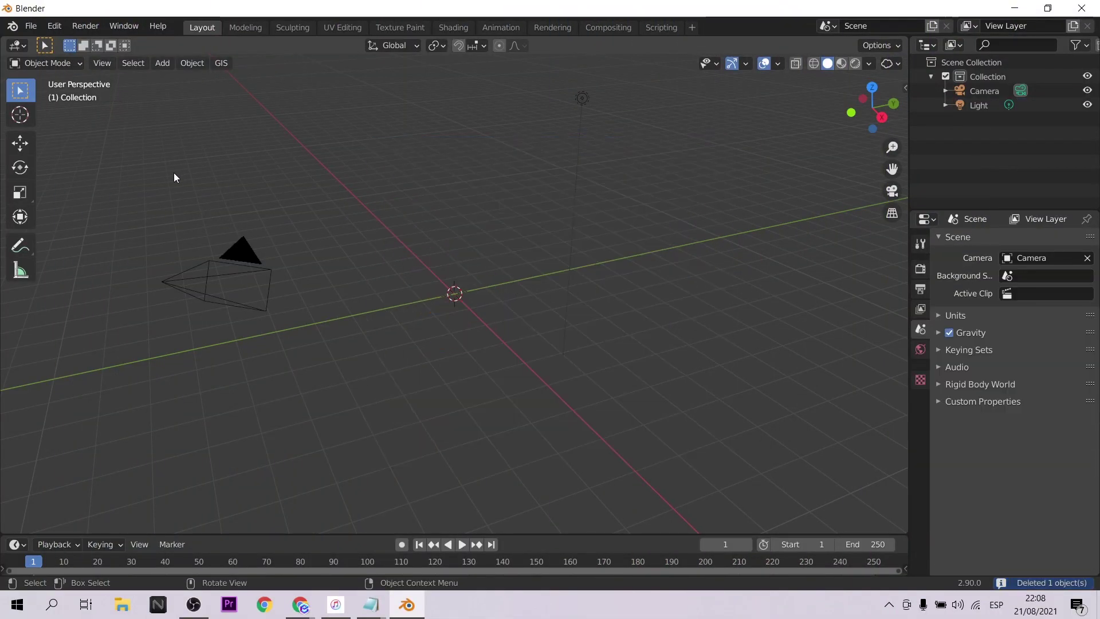
click(133, 63)
mouse_move(162, 63)
mouse_move(181, 80)
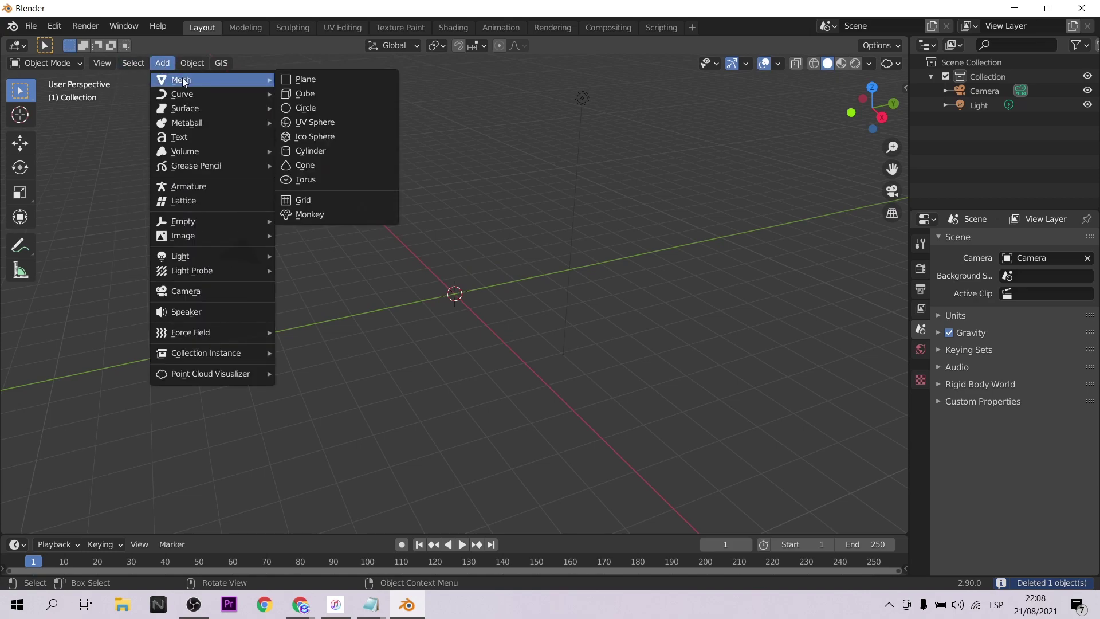
click(335, 151)
scroll(457, 233, up, 5)
scroll(489, 246, down, 2)
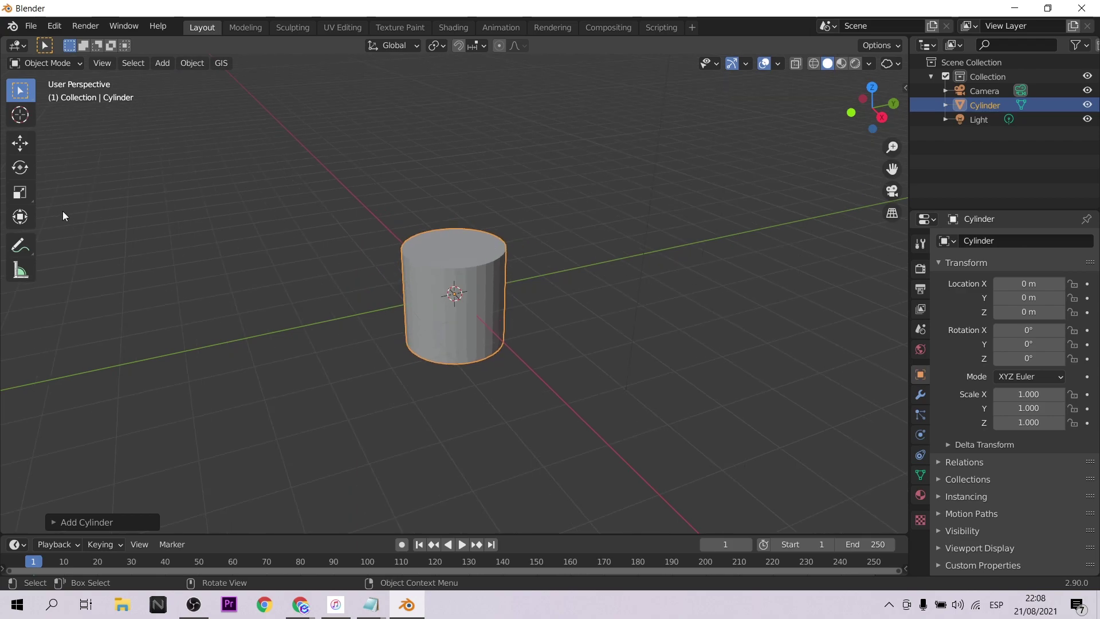
Scale the cylinder down along Y to about 0.639 and copy that scale value to X
click(20, 193)
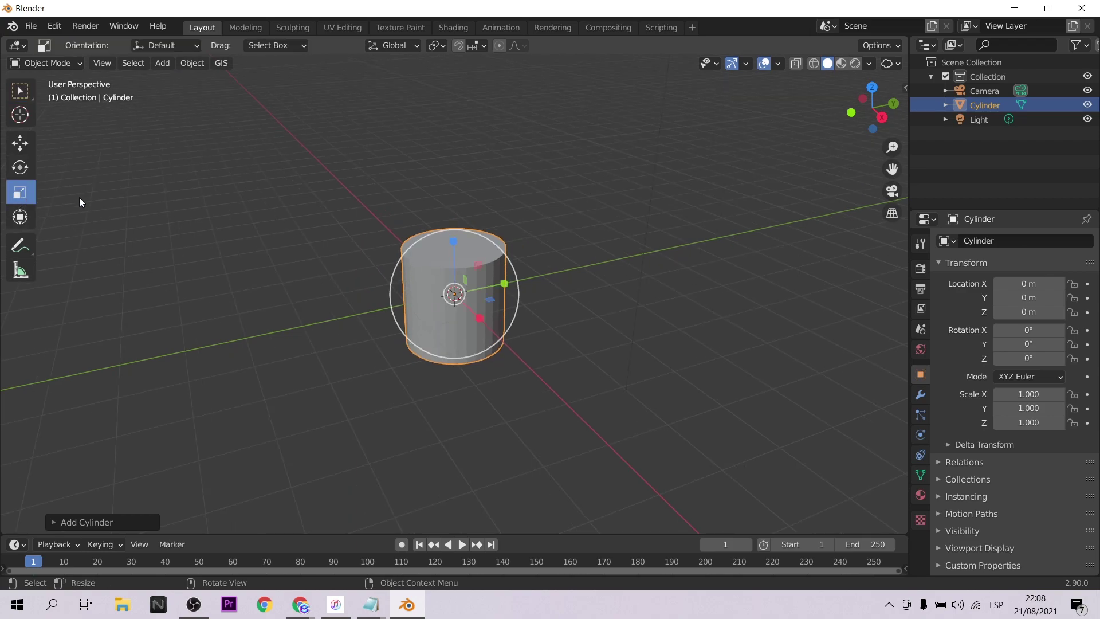
drag(504, 284, 482, 286)
click(1037, 408)
key(ctrl+c)
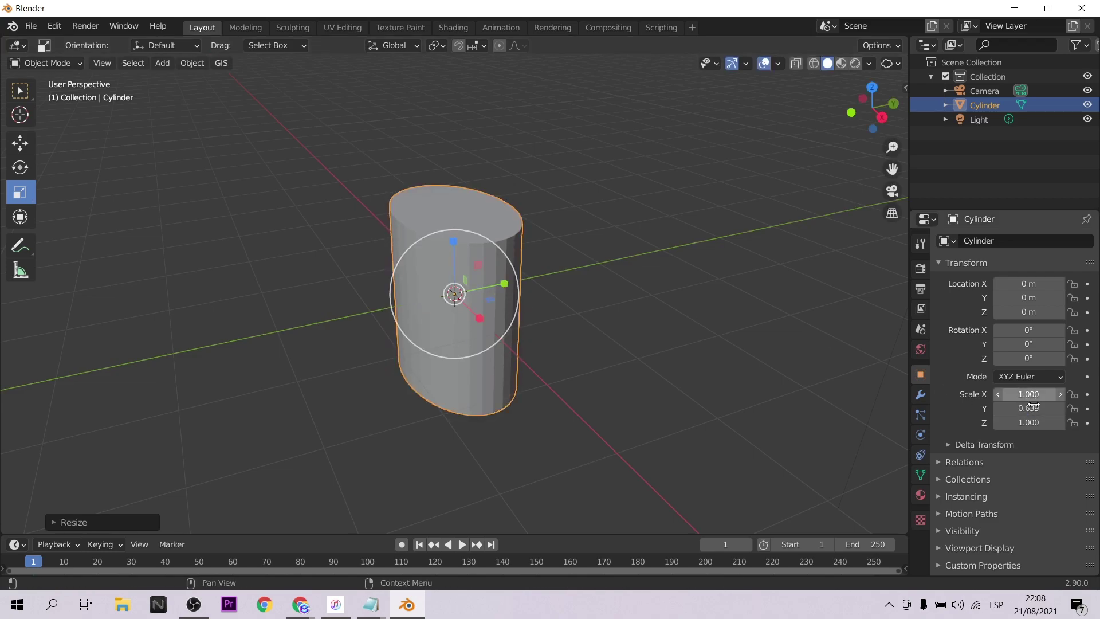
key(Return)
key(ctrl+z)
click(1029, 395)
key(ctrl+v)
key(Return)
Scale the cylinder further to about 0.445 on X, 0.463 on Y and 0.909 on Z, then deselect it
drag(504, 283, 494, 286)
drag(480, 318, 512, 292)
scroll(633, 246, up, 2)
middle_drag(634, 246, 465, 271)
scroll(447, 287, up, 1)
drag(405, 309, 409, 305)
drag(465, 329, 465, 329)
scroll(590, 309, down, 5)
middle_drag(593, 309, 708, 282)
scroll(633, 308, up, 4)
click(637, 291)
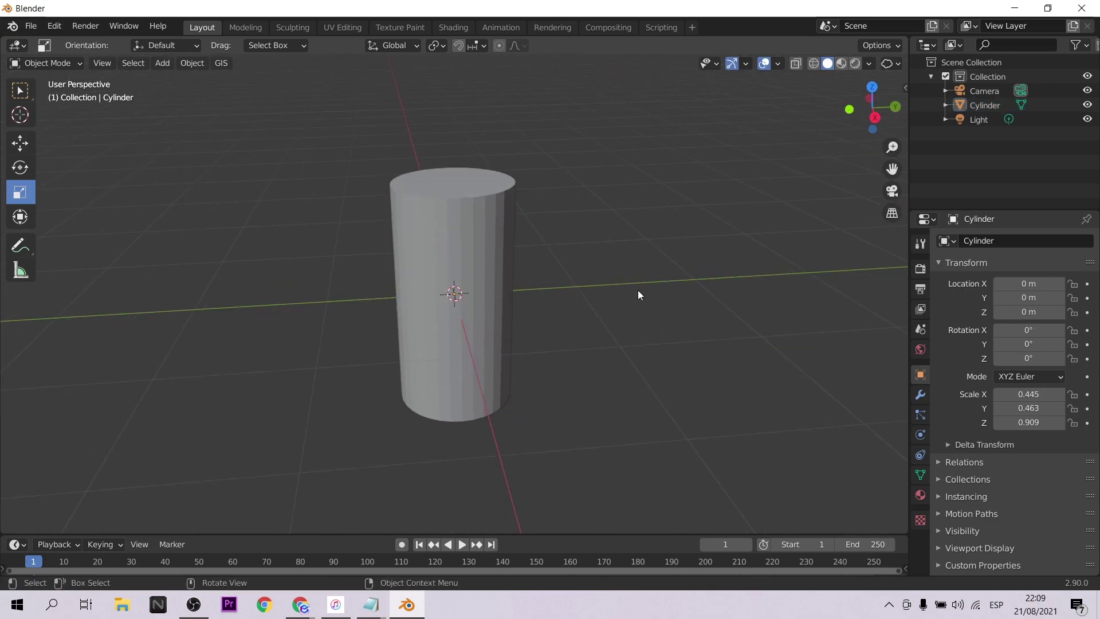
With the Spark AR Toolkit, clean up the cylinder mesh and set its pivot point to the bottom
click(906, 89)
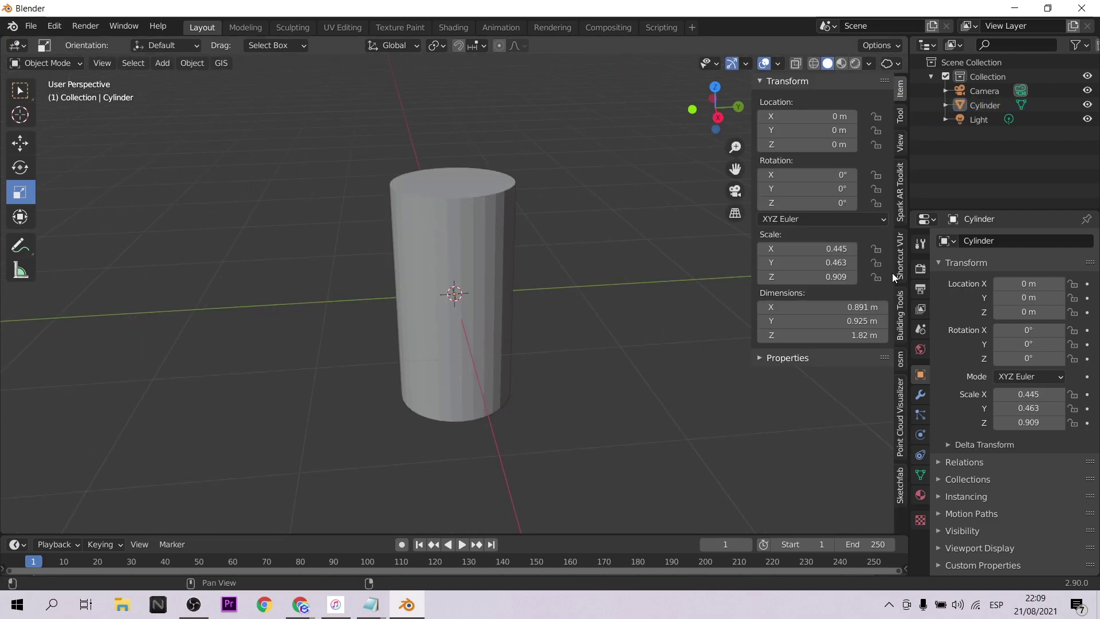
click(900, 192)
click(449, 236)
click(832, 270)
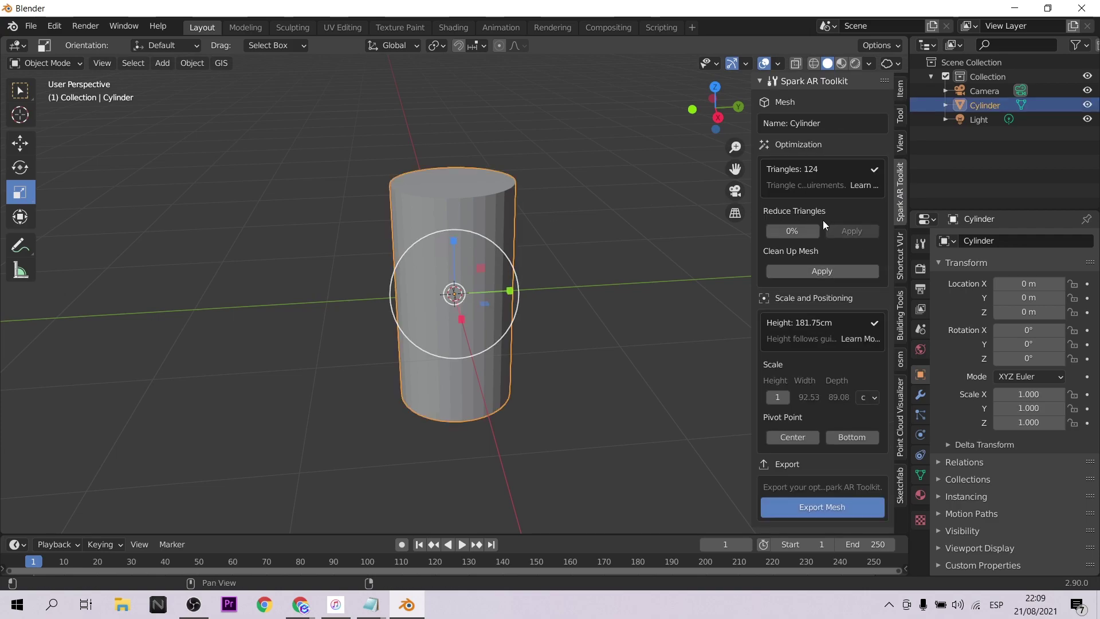
click(864, 438)
Export the cylinder mesh to the Desktop folder under the name oclusion
click(846, 509)
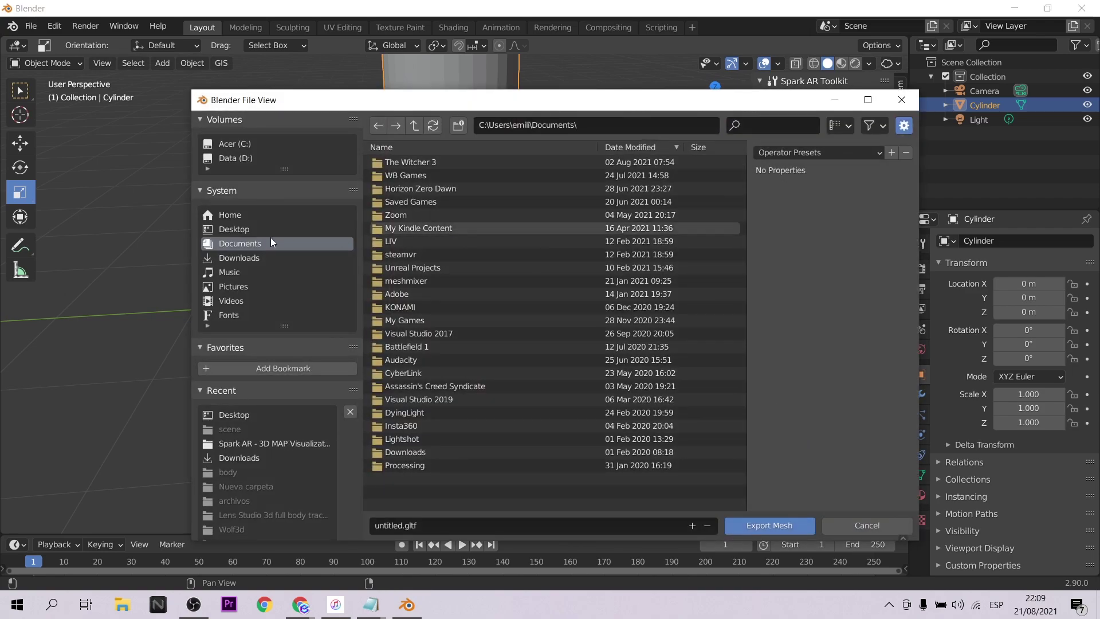
click(232, 229)
click(492, 525)
text(oclusio)
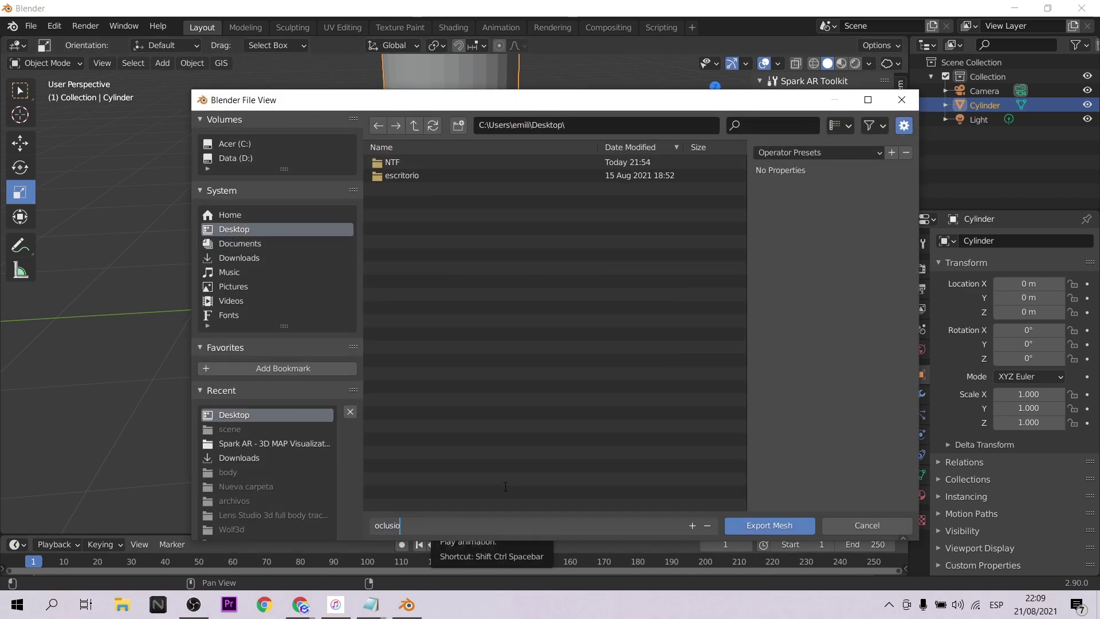
text(n)
key(Return)
click(756, 522)
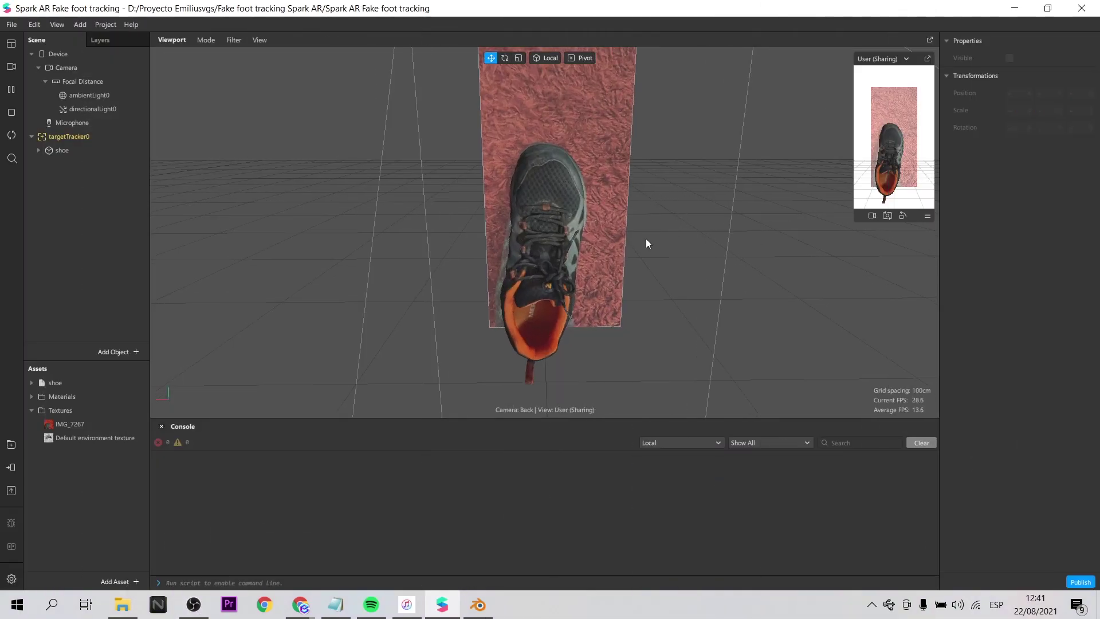
In Spark AR, import the oclusion model from the computer into the project's assets
drag(646, 243, 606, 256)
click(127, 581)
mouse_move(187, 424)
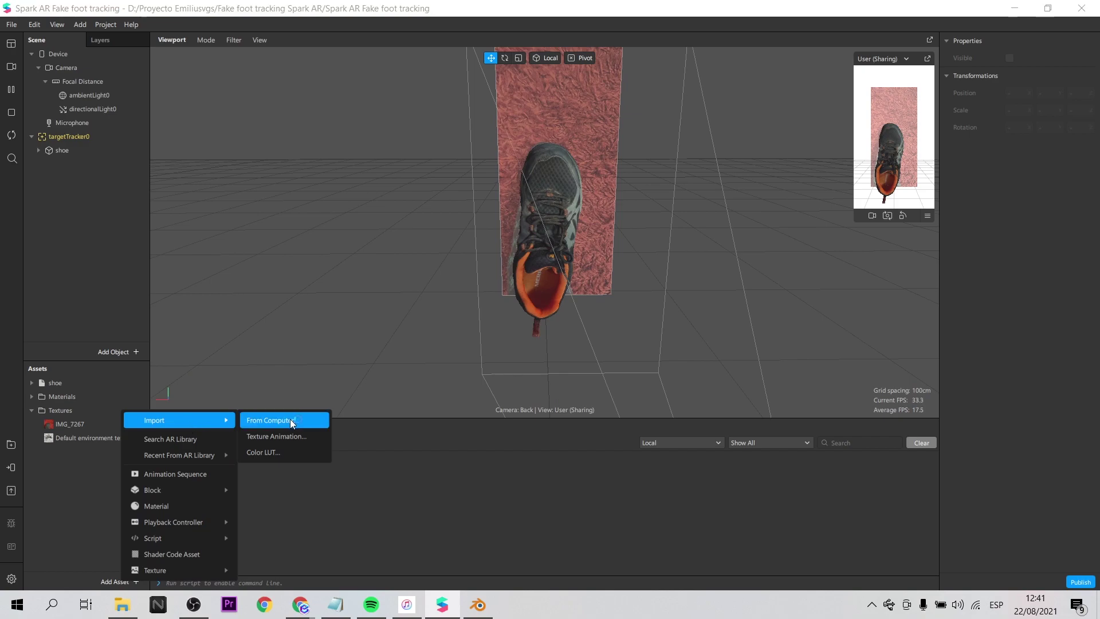
click(286, 420)
click(321, 133)
click(426, 336)
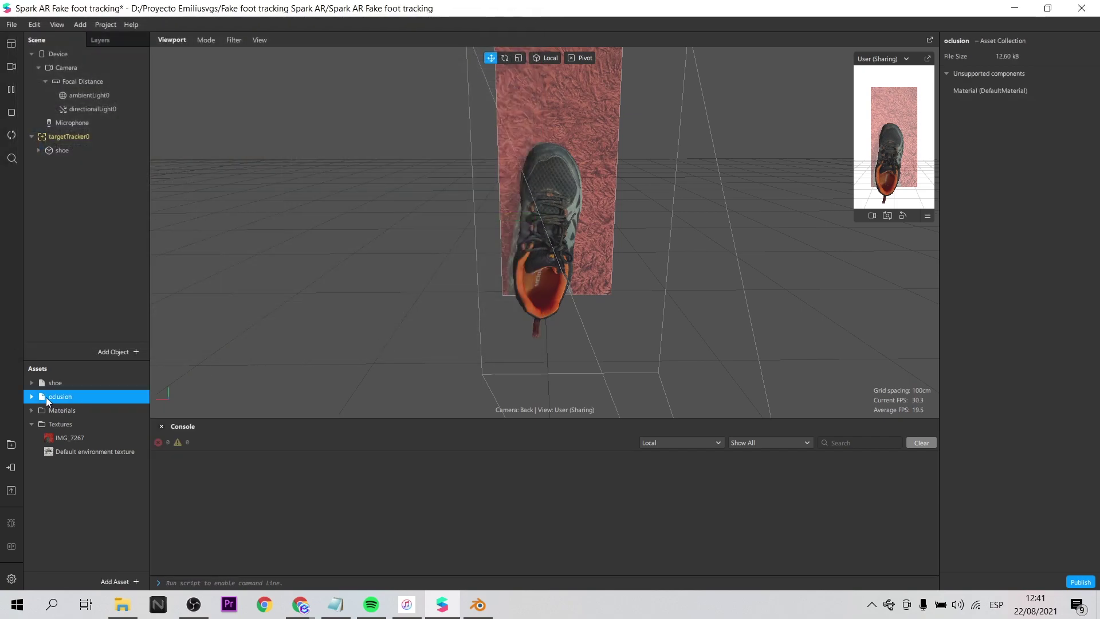
Add the oclusion model to the scene under targetTracker0 and set its X rotation to -90
drag(64, 132, 66, 147)
scroll(521, 182, down, 5)
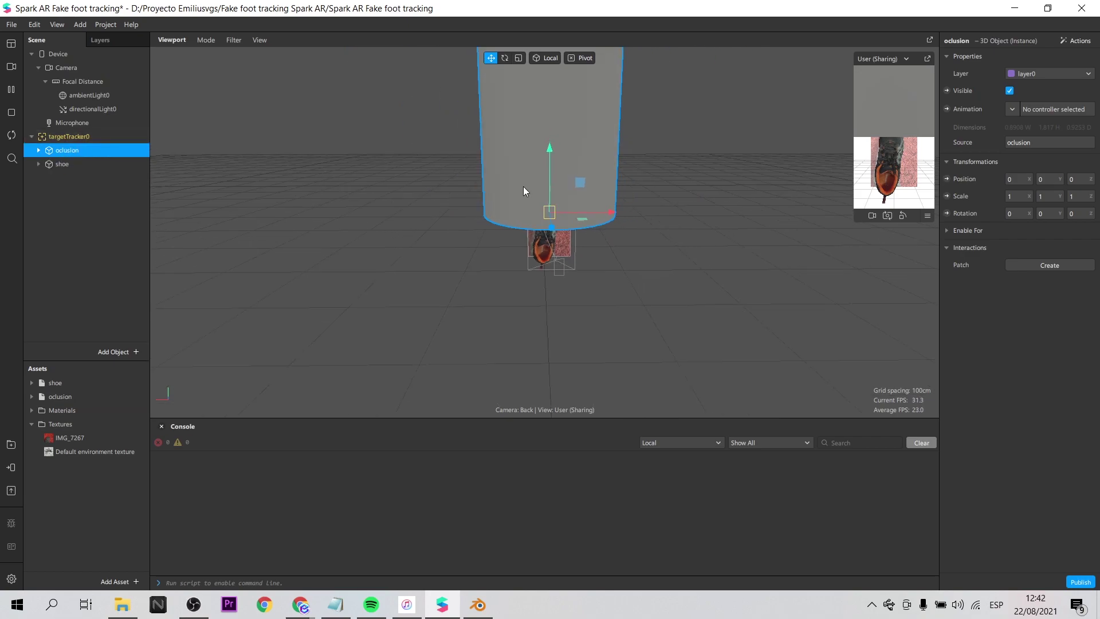
click(505, 58)
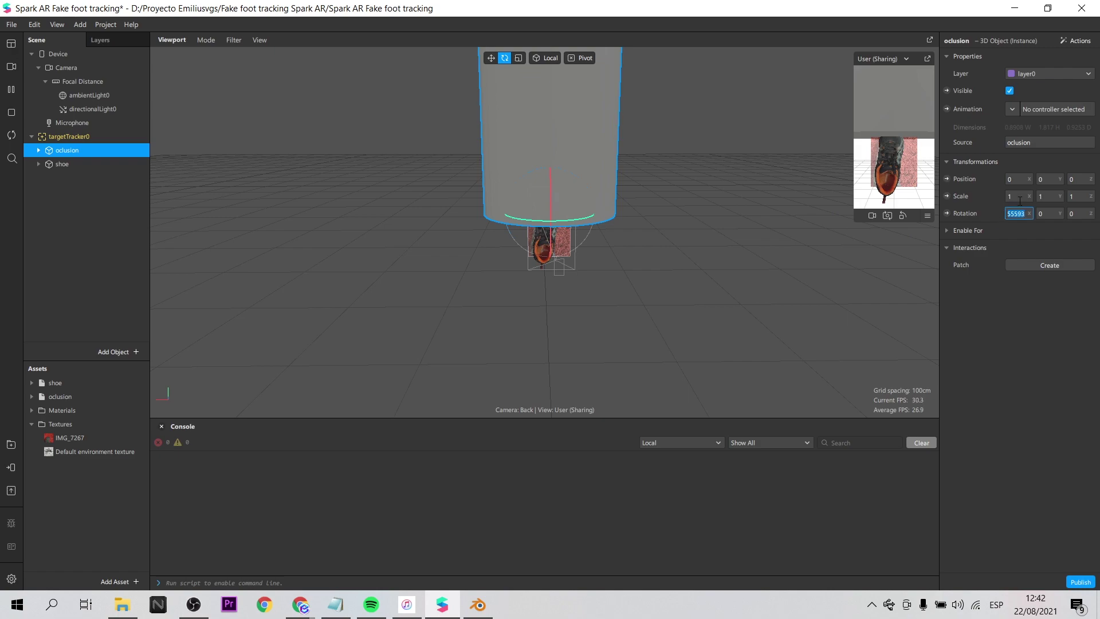
text(-90)
key(Return)
Move the oclusion cylinder along Z to about 1.008, away from the target image
middle_drag(594, 224, 362, 244)
click(491, 58)
drag(361, 241, 287, 275)
Set the oclusion cylinder's scale to 0.1 on X, Y and Z
click(1026, 193)
text(0-)
key(Return)
text(0.1)
click(1047, 197)
text(0.1)
click(1073, 201)
text(0.1)
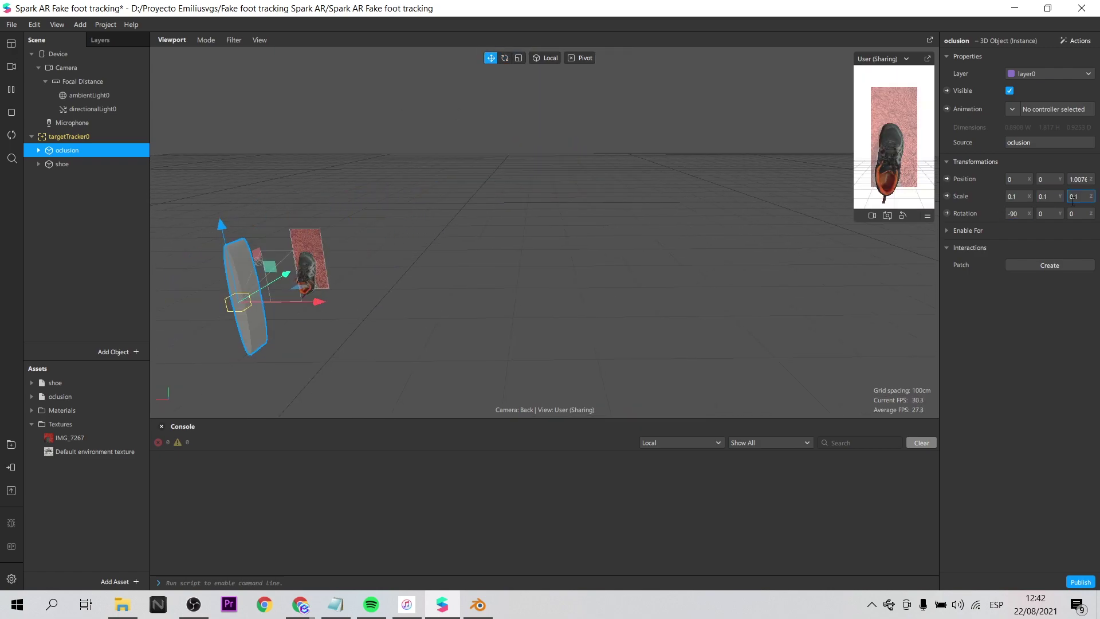
key(Return)
Move the oclusion cylinder toward the shoe's opening, to about -0.024 on X, -0.222 on Y and 0.360 on Z
scroll(229, 300, up, 3)
middle_drag(218, 303, 369, 299)
drag(380, 243, 384, 278)
scroll(304, 351, up, 3)
middle_drag(292, 358, 394, 300)
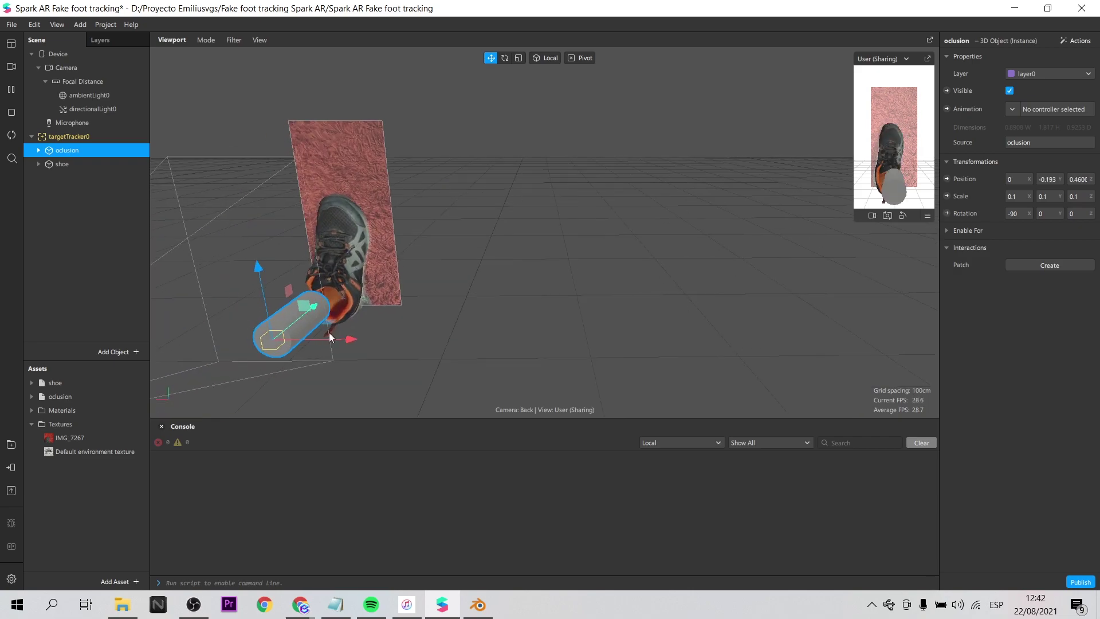
drag(328, 300, 337, 292)
scroll(336, 296, up, 2)
middle_drag(335, 296, 517, 257)
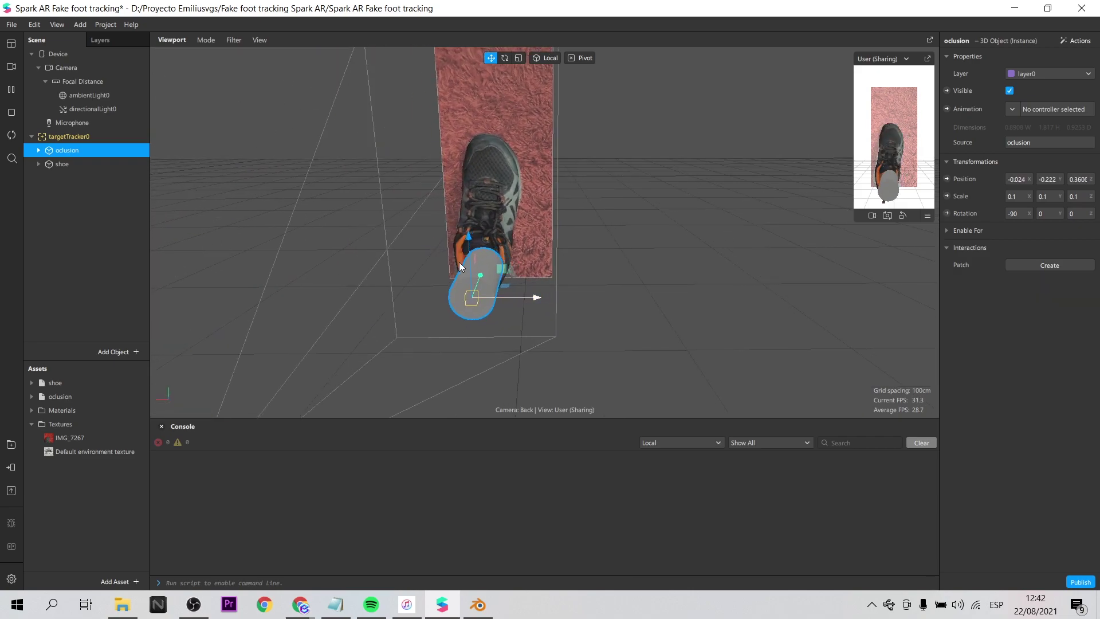
Fine-tune the cylinder's position at the shoe's heel opening to about -0.031 on X, -0.247 on Y and 0.309 on Z
drag(499, 300, 497, 300)
scroll(495, 301, up, 4)
middle_drag(568, 331, 436, 351)
drag(671, 311, 705, 306)
drag(669, 262, 669, 270)
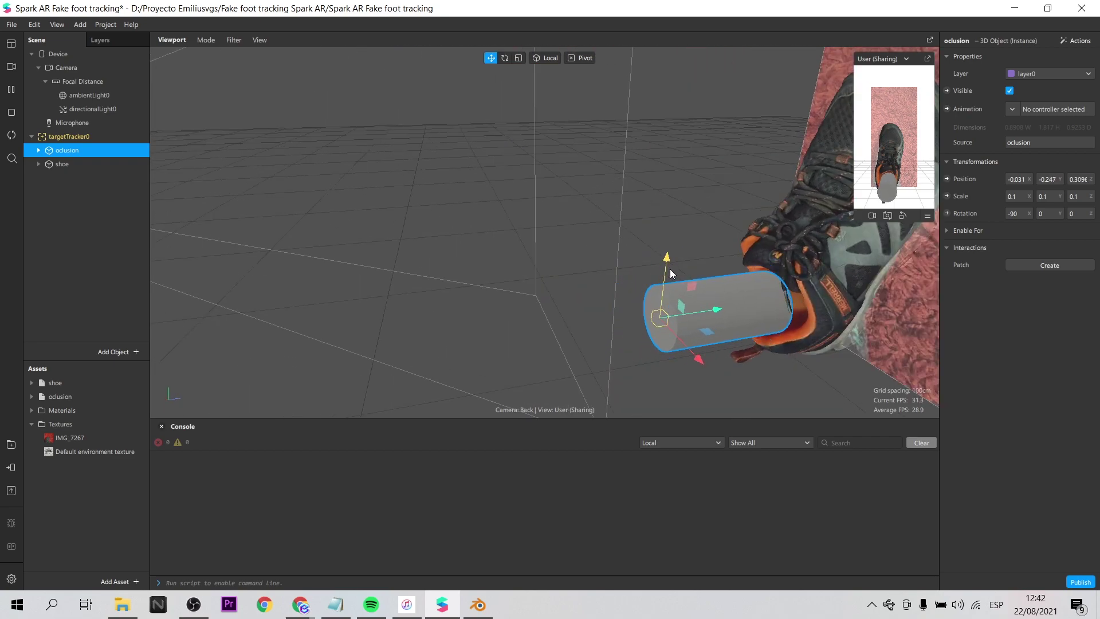
Change the shader type of the oclusion model's Default material0 to Standard
click(32, 396)
click(76, 424)
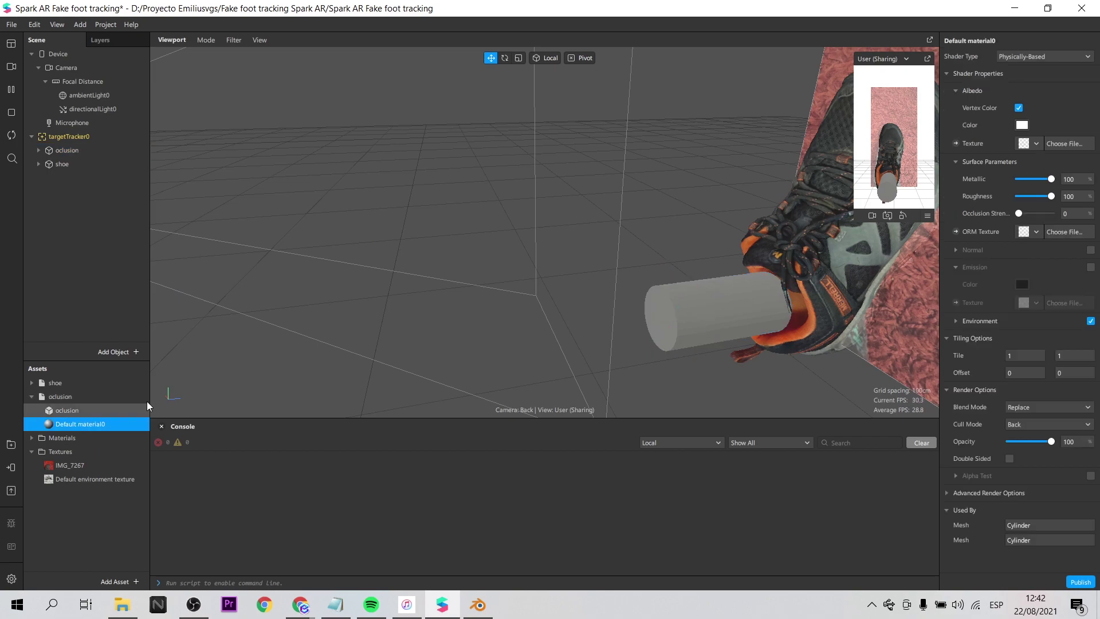
click(1023, 54)
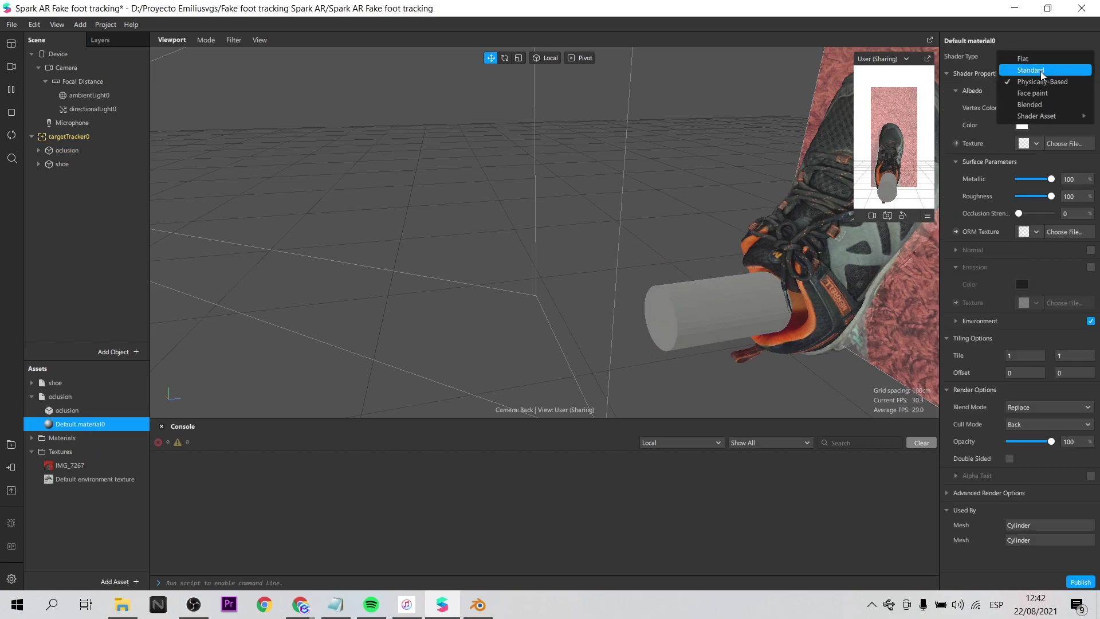
click(1040, 71)
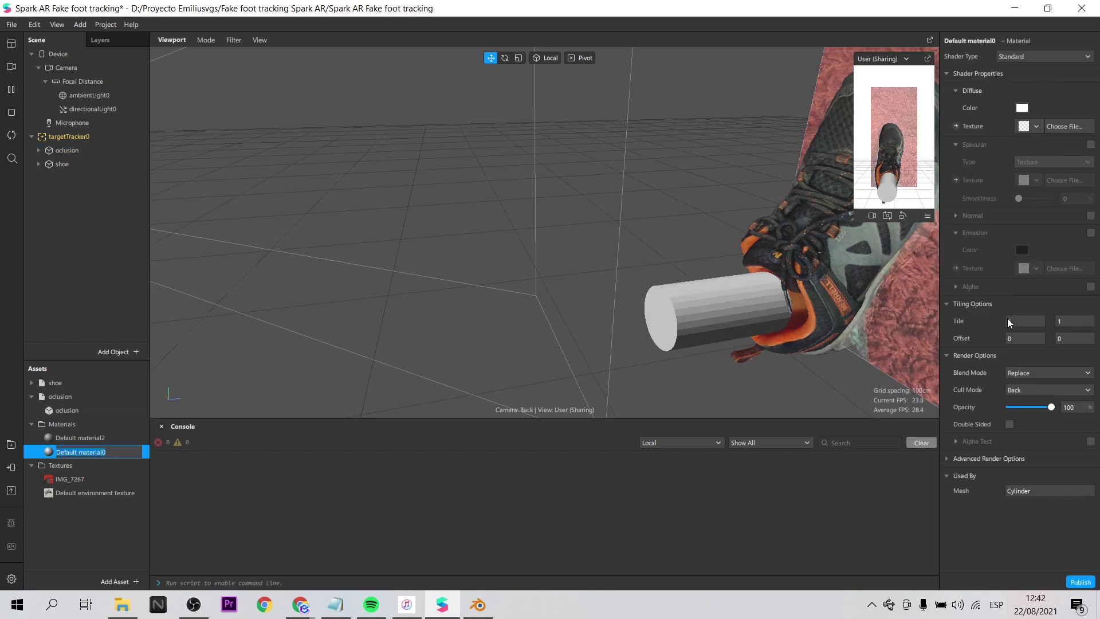
Set Default material0's blend mode to Alpha and lower its opacity to about 19%
click(1039, 373)
click(1041, 396)
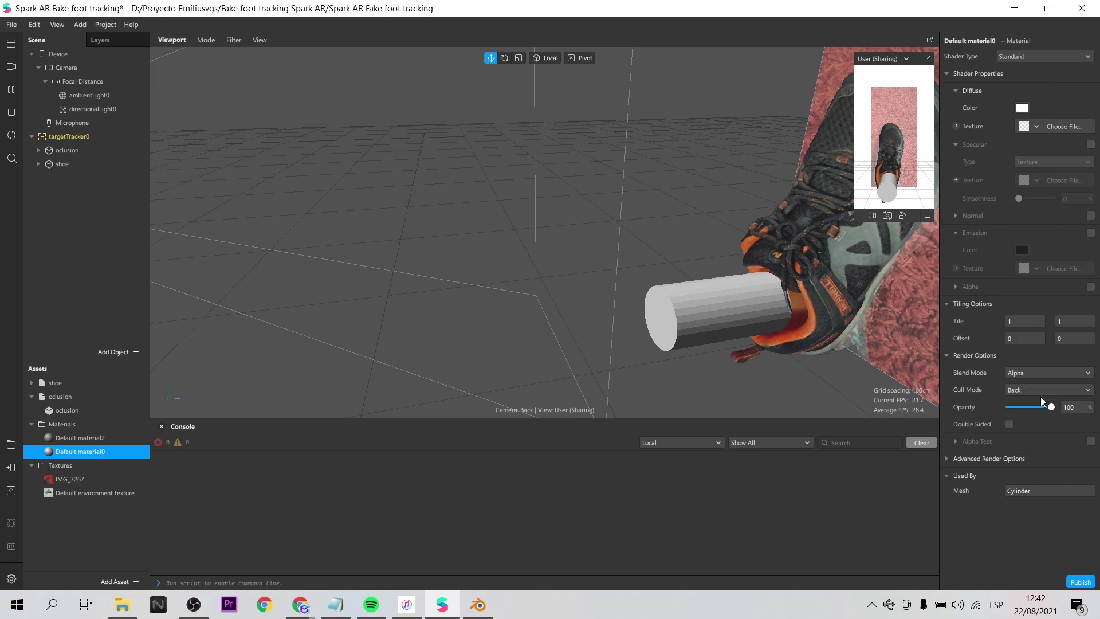
mouse_move(1044, 414)
mouse_down()
mouse_move(998, 406)
mouse_move(1026, 407)
mouse_up()
drag(1015, 408, 1017, 408)
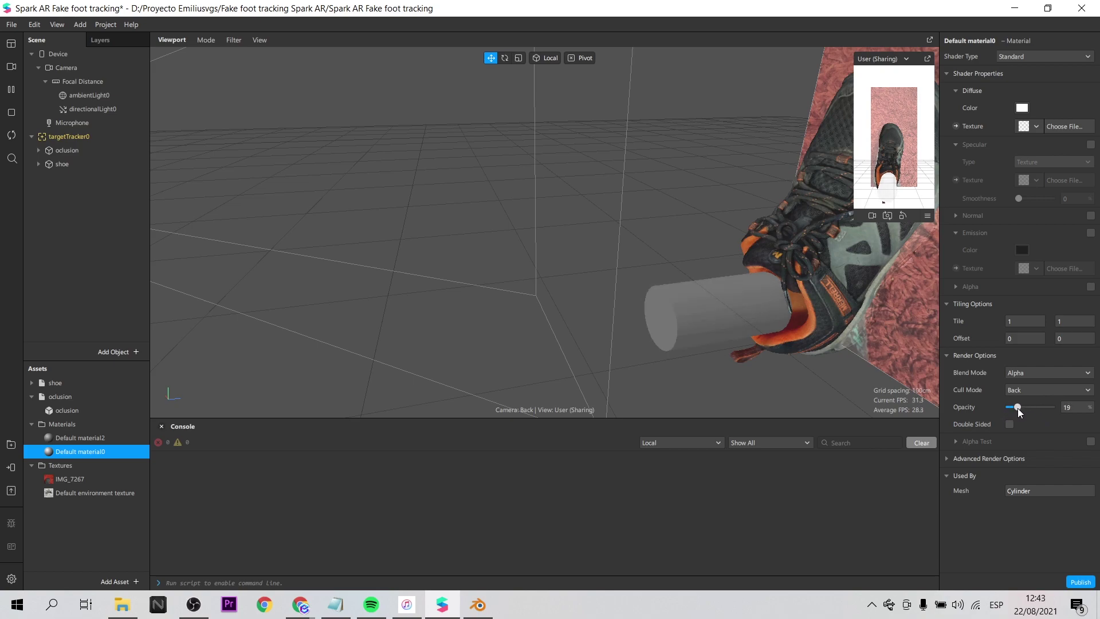
Select the oclusion cylinder in the scene and shift it slightly to line up with the shoe's opening
right_drag(699, 307, 490, 281)
click(65, 165)
click(68, 151)
drag(499, 283, 492, 282)
drag(446, 253, 446, 247)
Tilt the oclusion cylinder so it rises from the shoe's opening like a leg, readjust its position and deselect it
key(e)
drag(442, 312, 454, 246)
key(w)
drag(442, 185, 442, 189)
right_drag(338, 235, 342, 288)
click(342, 287)
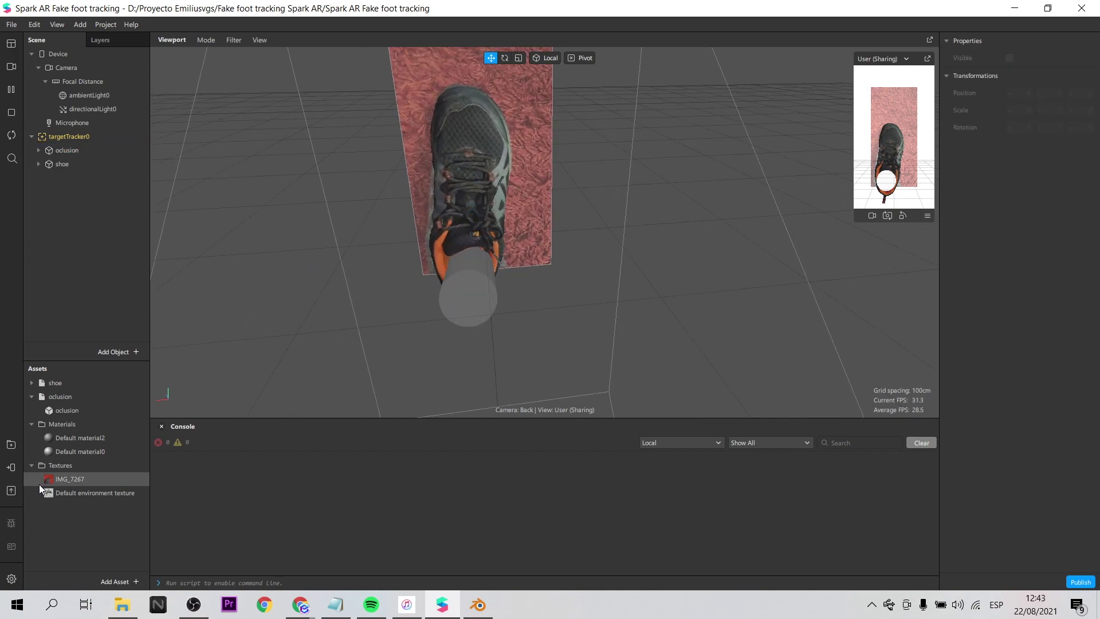
Open the options for testing the effect on a device
click(11, 467)
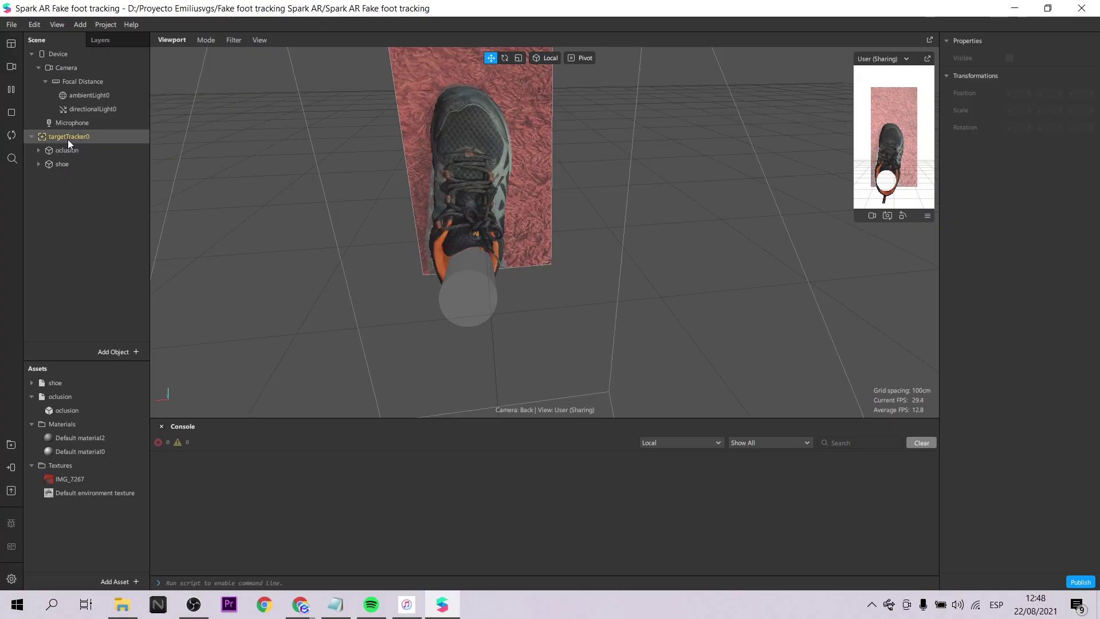
Change the target type of targetTracker0 to Fixed
click(67, 138)
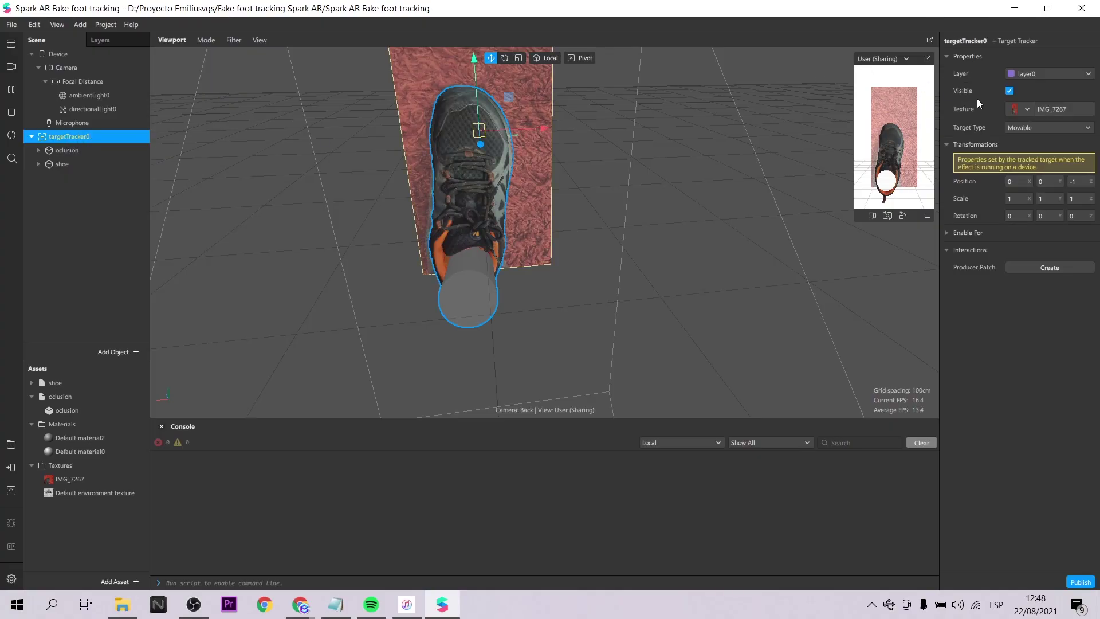
click(1014, 128)
click(1051, 140)
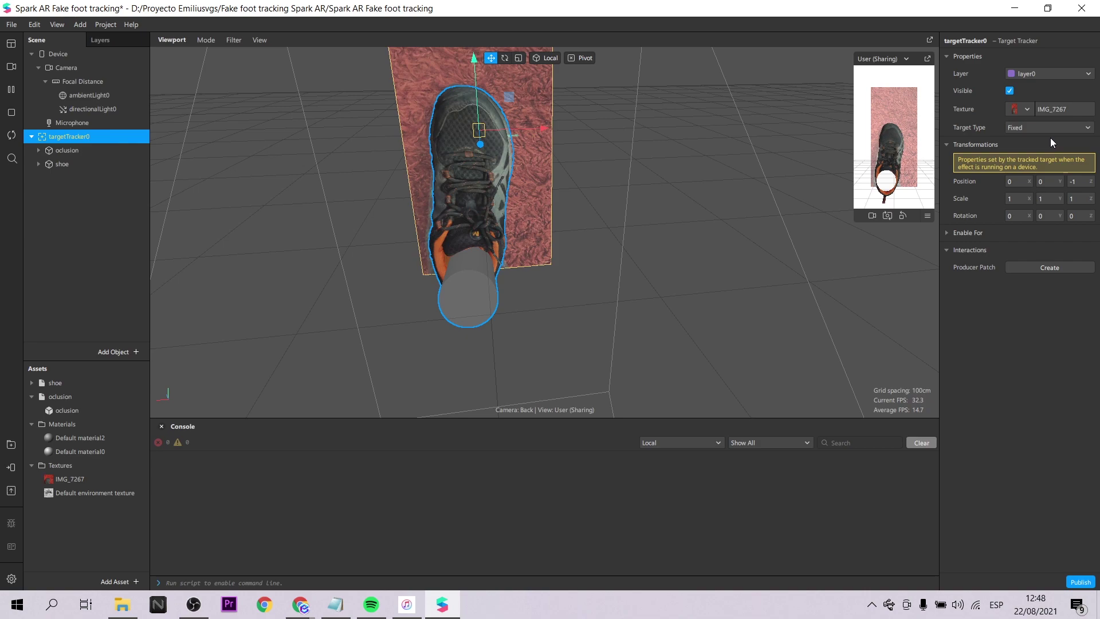
scroll(704, 233, down, 2)
scroll(705, 234, up, 3)
scroll(704, 234, down, 5)
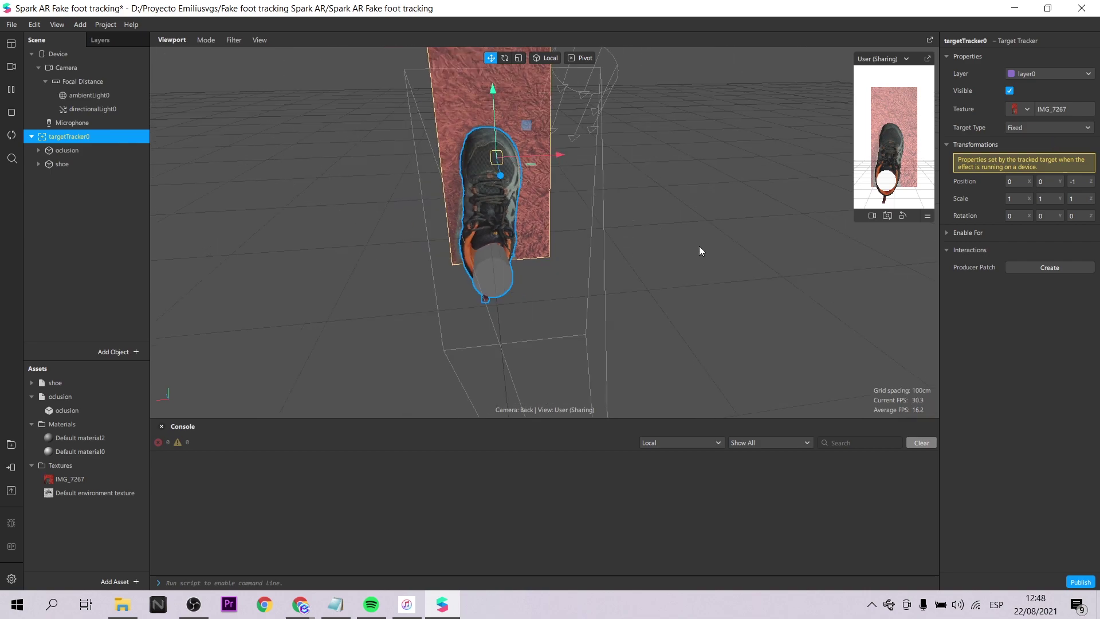